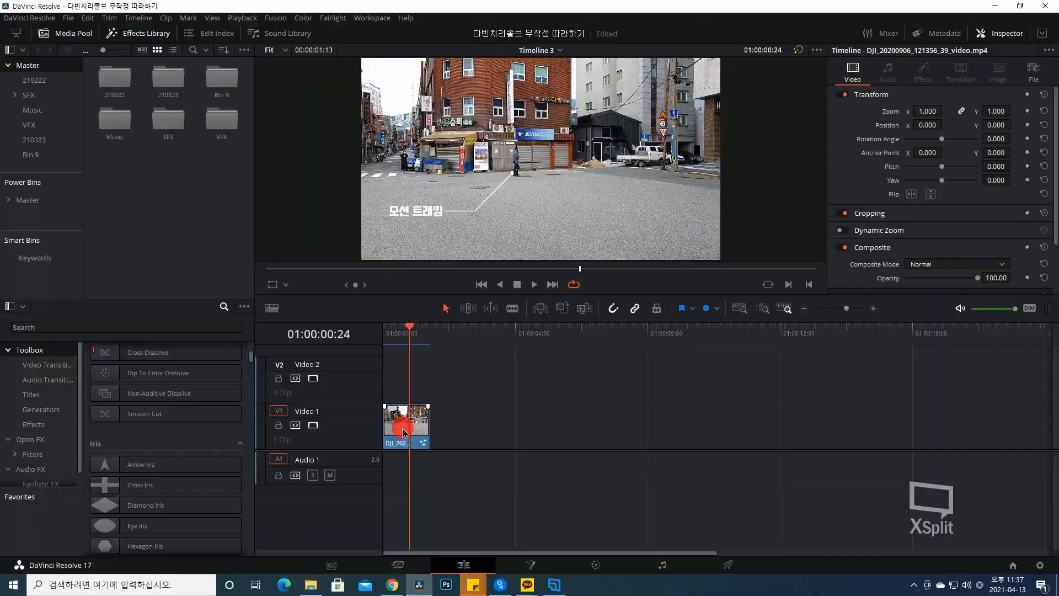
- Open the timeline clip's composition in the Fusion page from its right-click menu
right_click(404, 432)
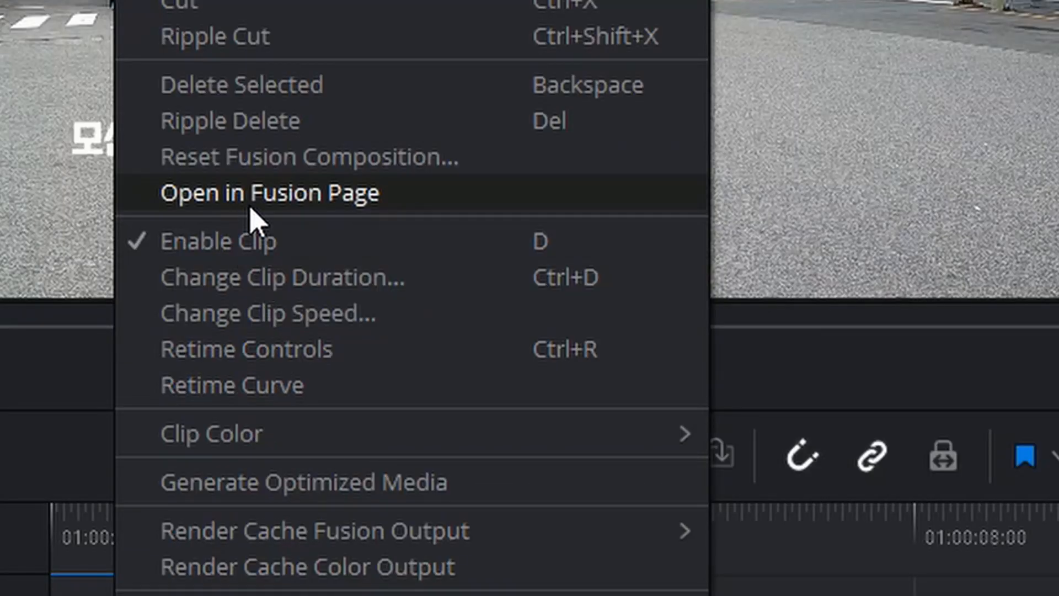
click(250, 209)
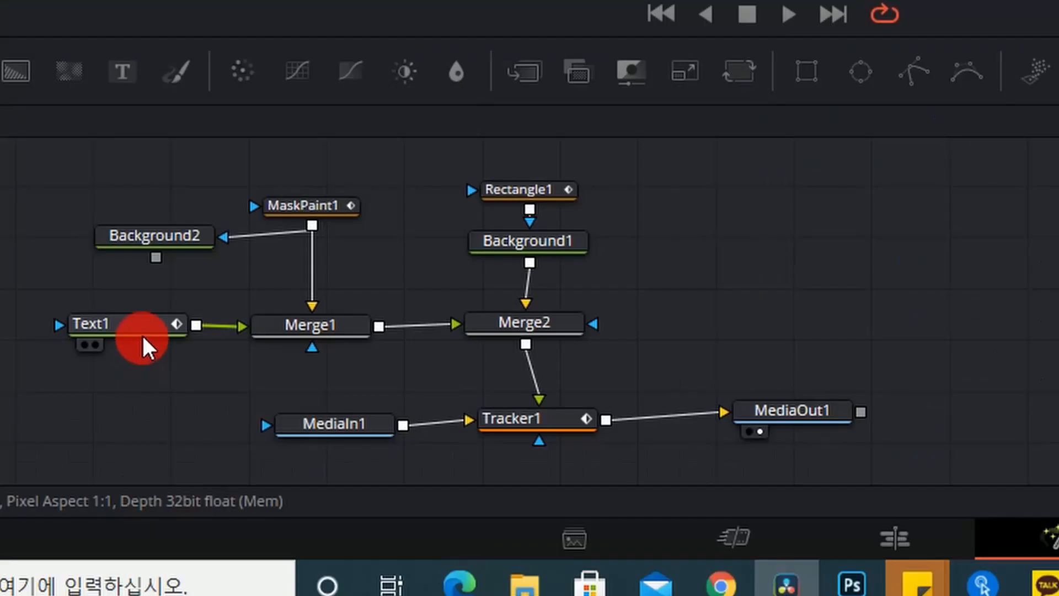
click(139, 330)
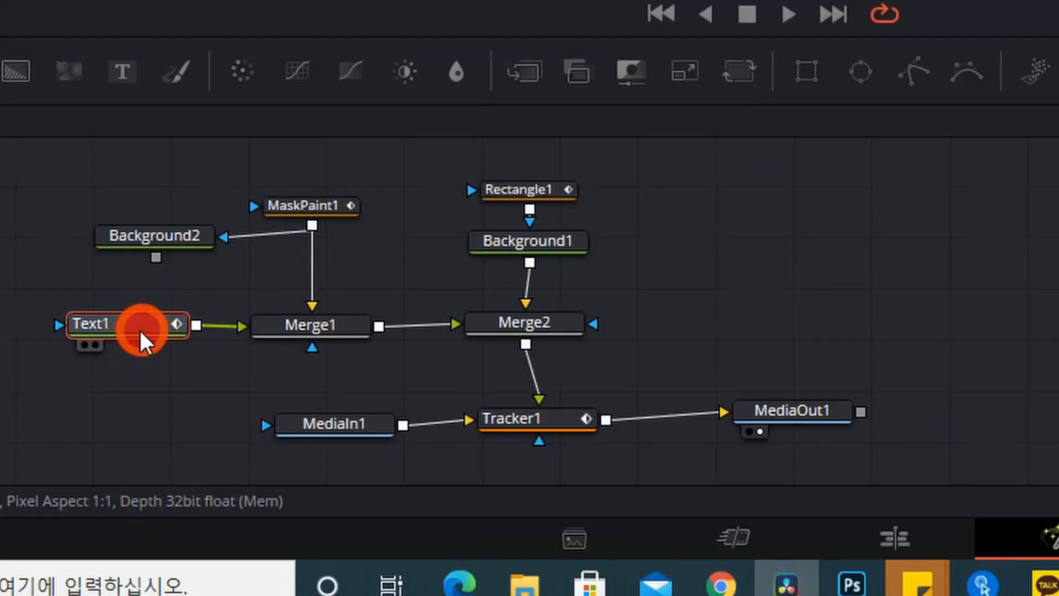
click(320, 205)
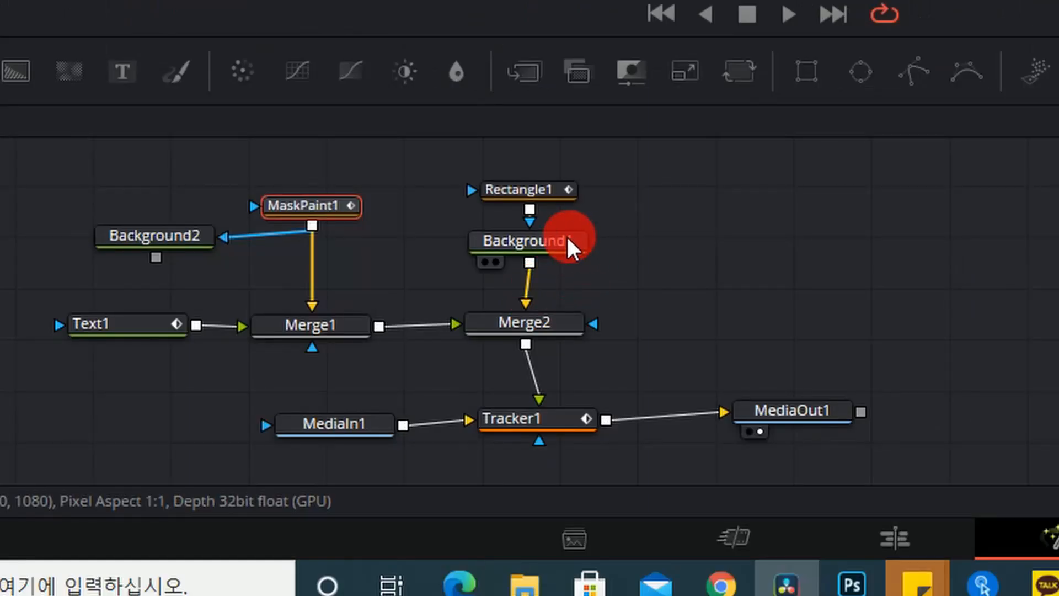
click(540, 189)
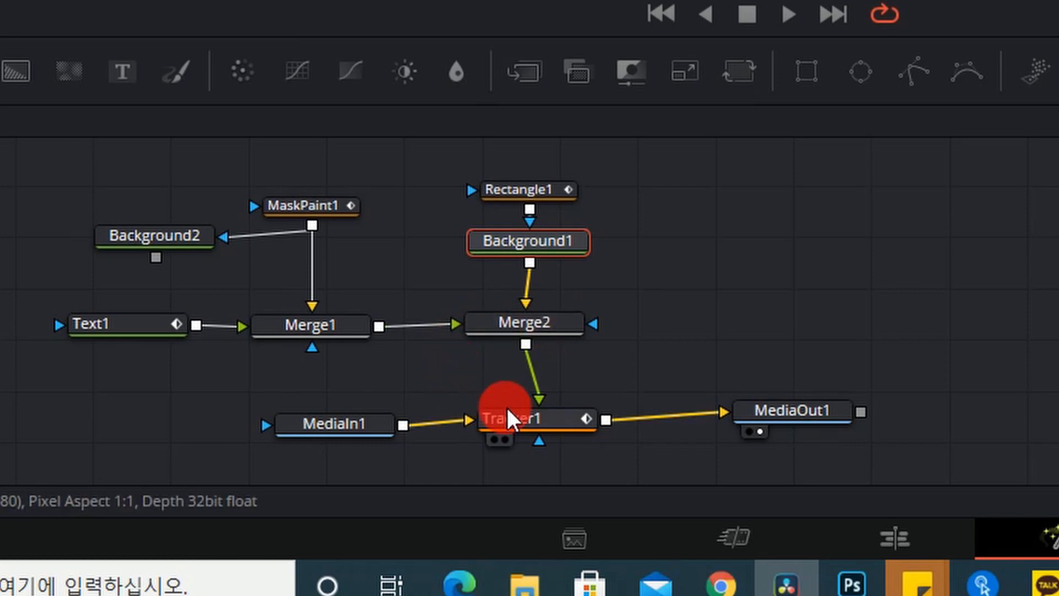
click(518, 419)
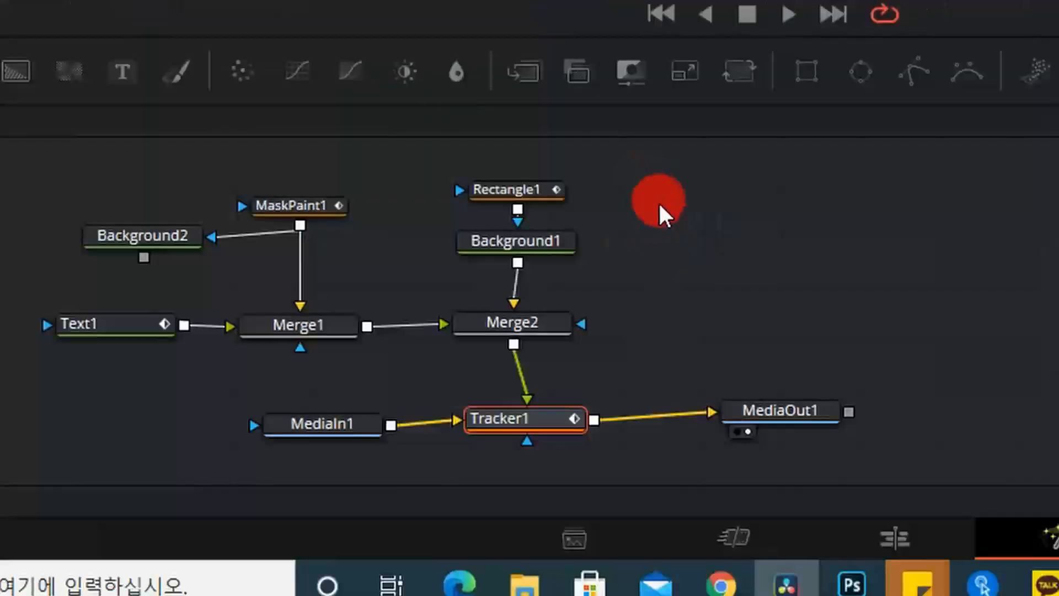
drag(36, 172, 895, 462)
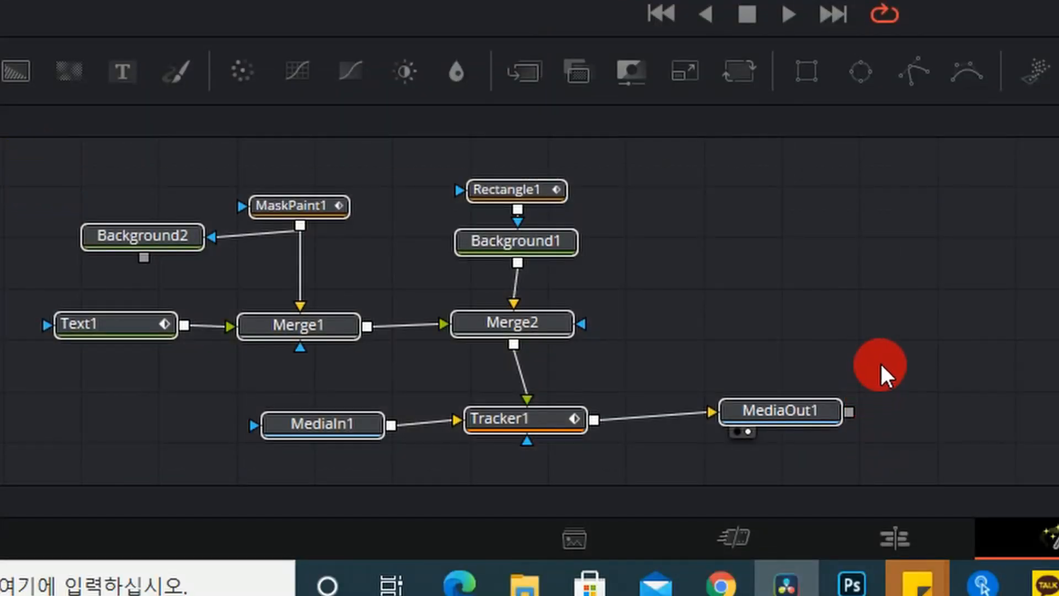
- Paste a copy of all the nodes and move it down-left, away from the originals
key(ctrl+v)
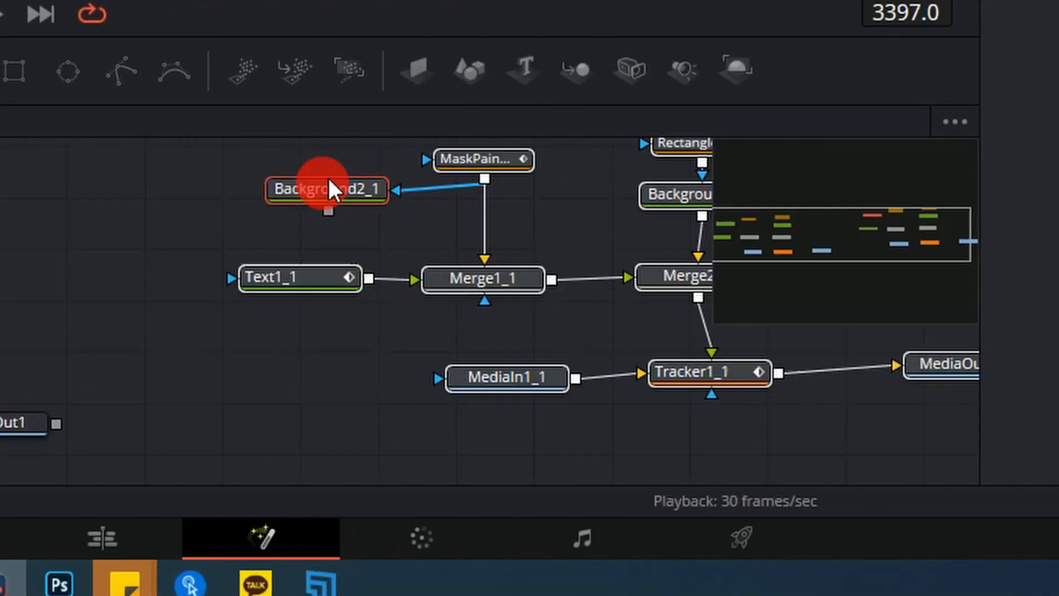
drag(1058, 279, 1058, 326)
drag(413, 323, 372, 331)
- Delete the seven upper copied nodes, keeping MediaIn1_1, Tracker1_1 and MediaOut1_1
click(12, 249)
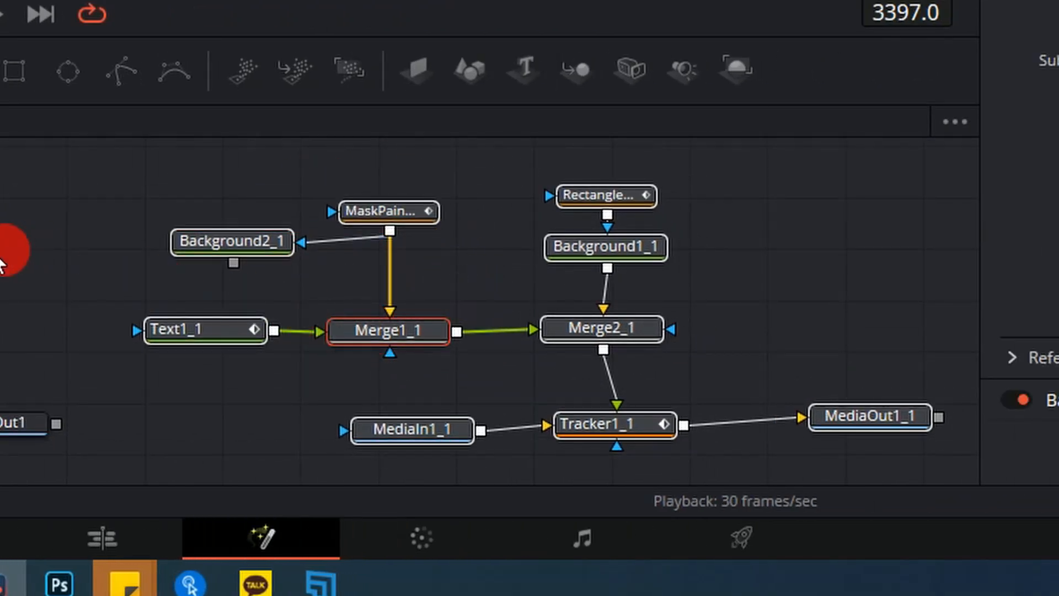
drag(128, 167, 952, 477)
click(861, 265)
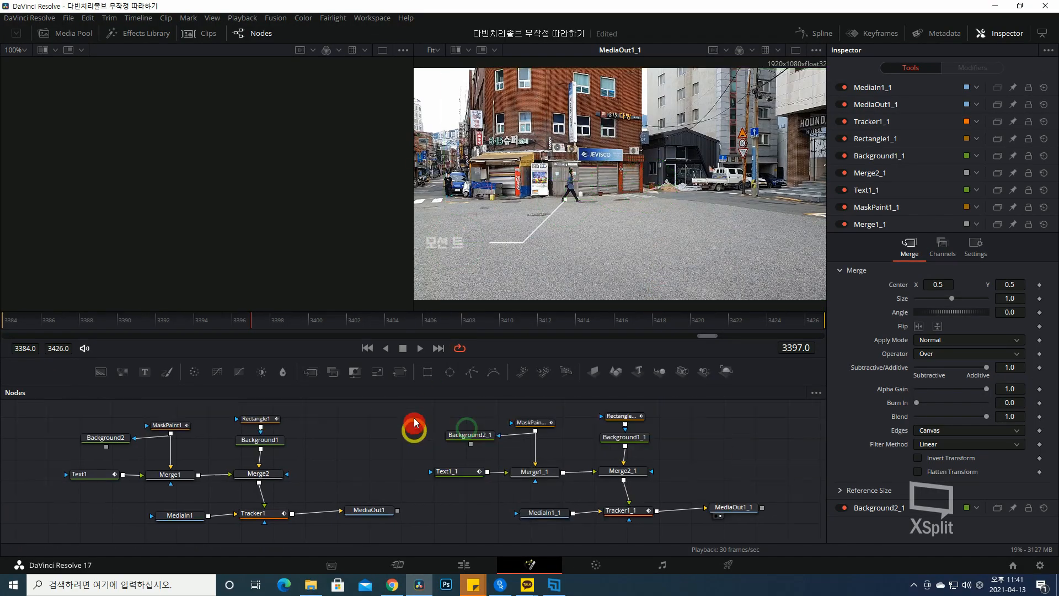
drag(410, 405, 657, 488)
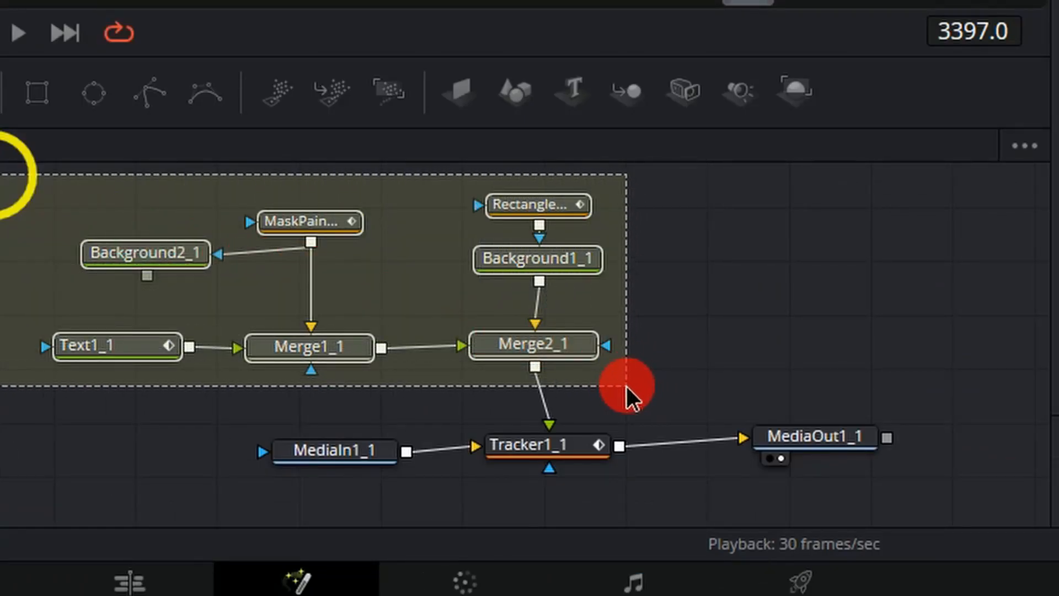
key(Delete)
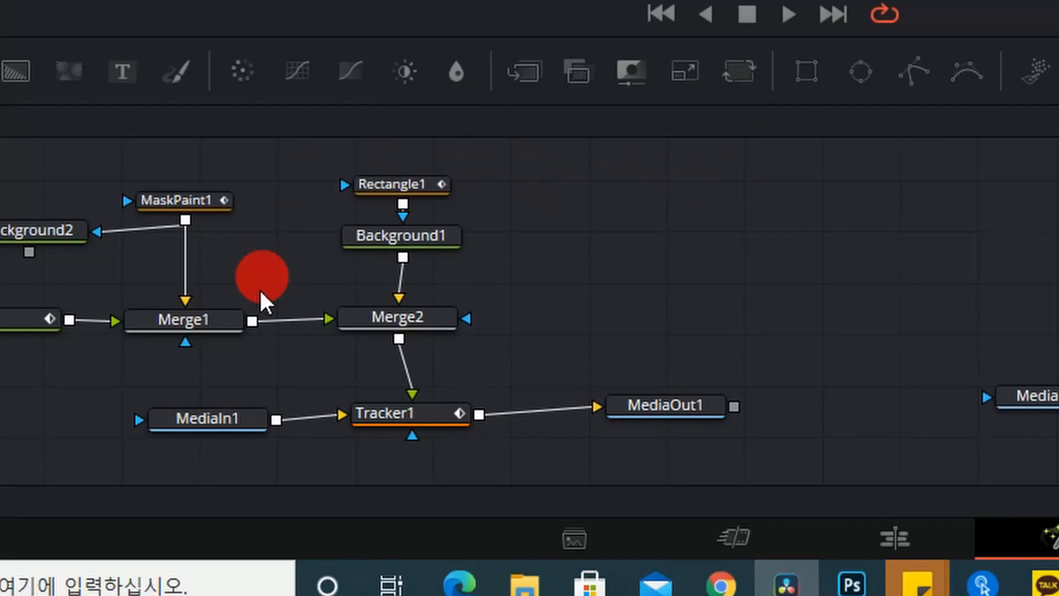
click(435, 240)
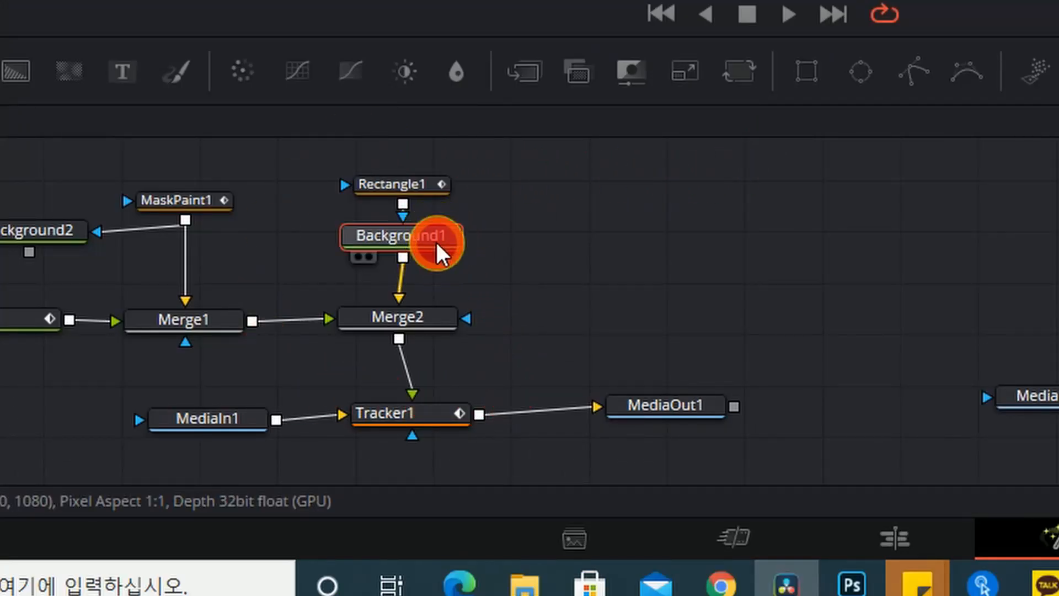
click(396, 176)
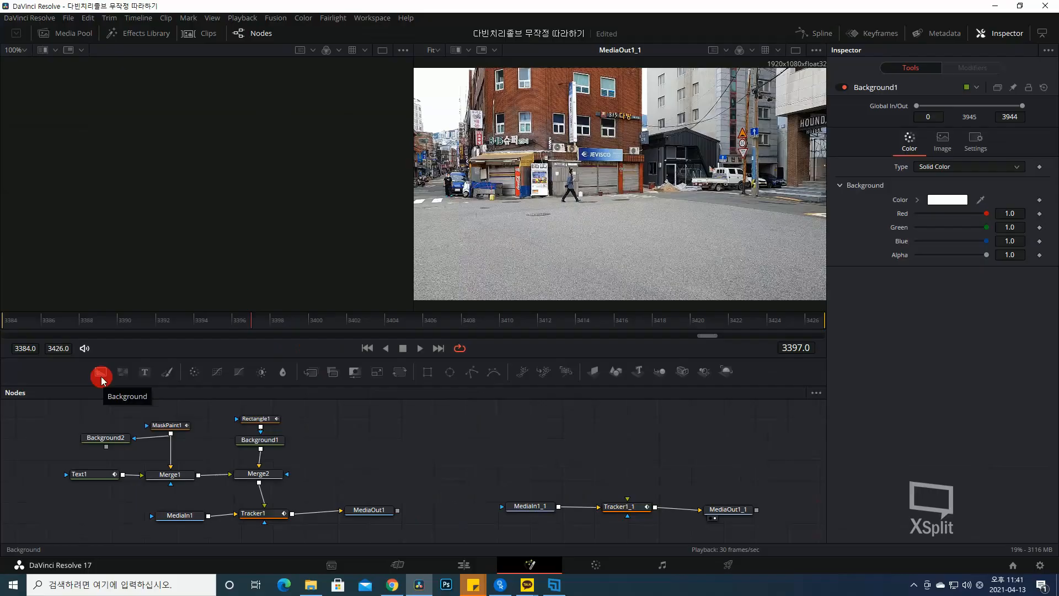
- Add a red Background3 node above the copied tracker and connect it to Tracker1_1's foreground input
click(305, 325)
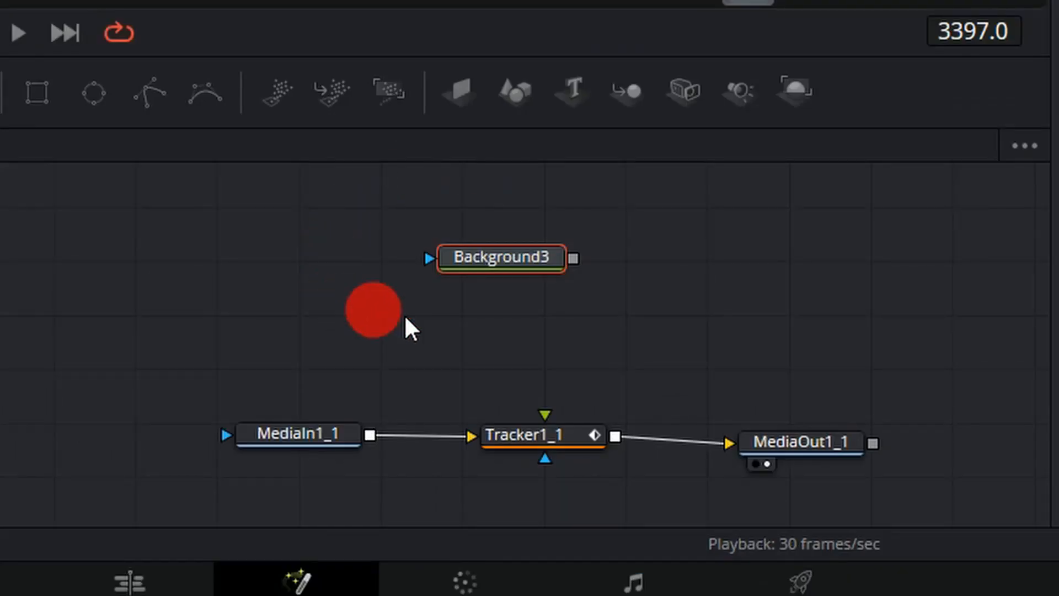
drag(606, 439, 603, 445)
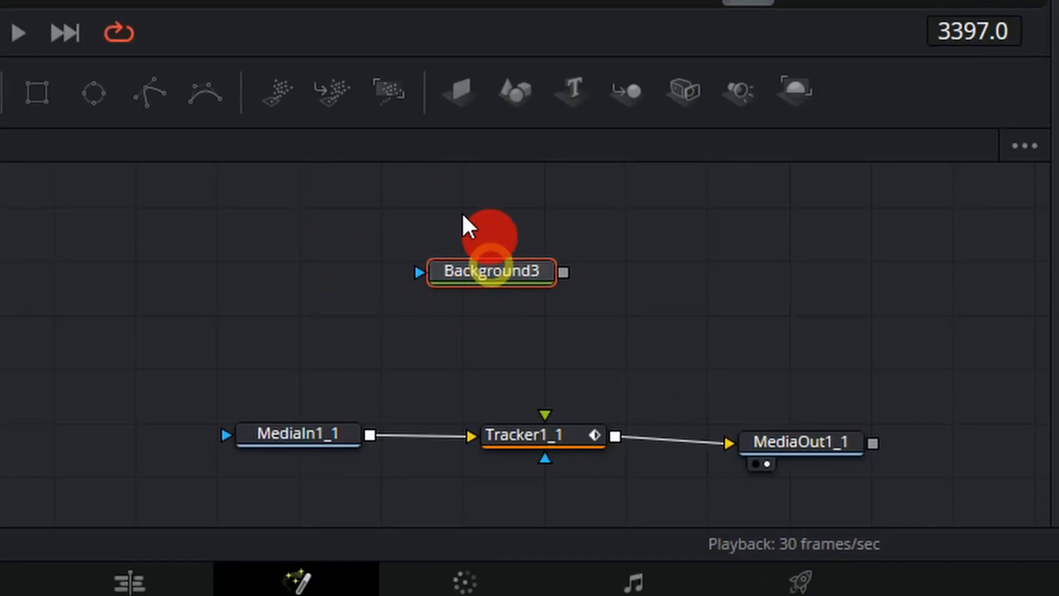
mouse_move(492, 272)
mouse_down()
mouse_move(518, 257)
mouse_move(506, 280)
mouse_up()
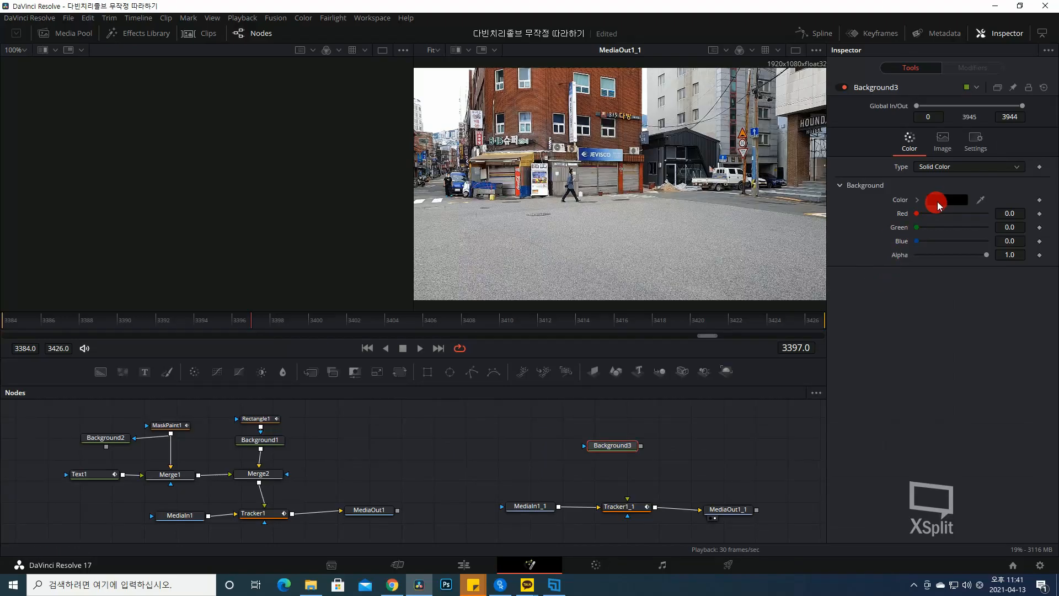
click(938, 202)
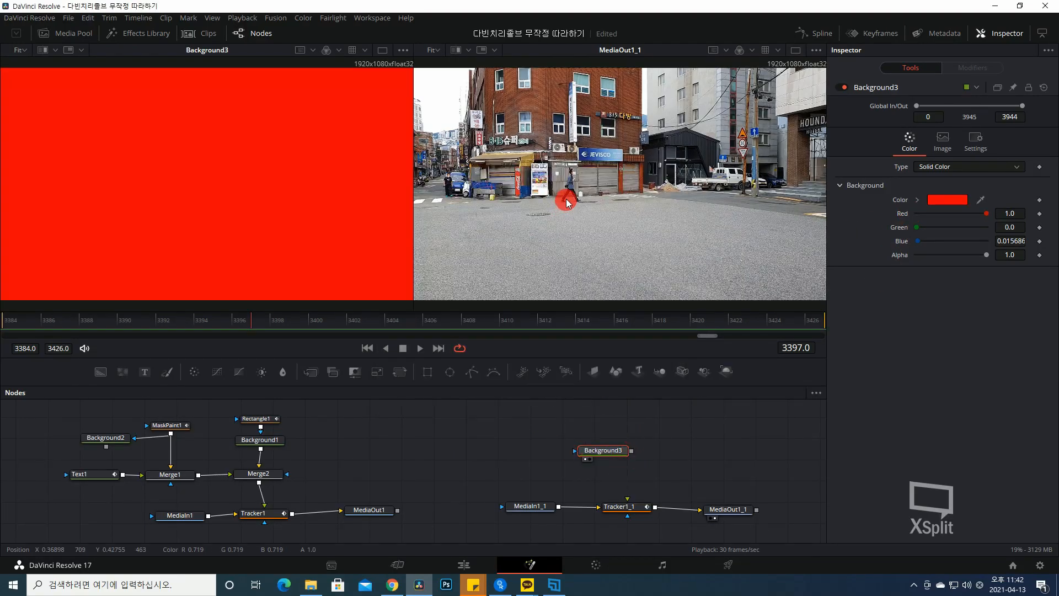
drag(631, 450, 627, 500)
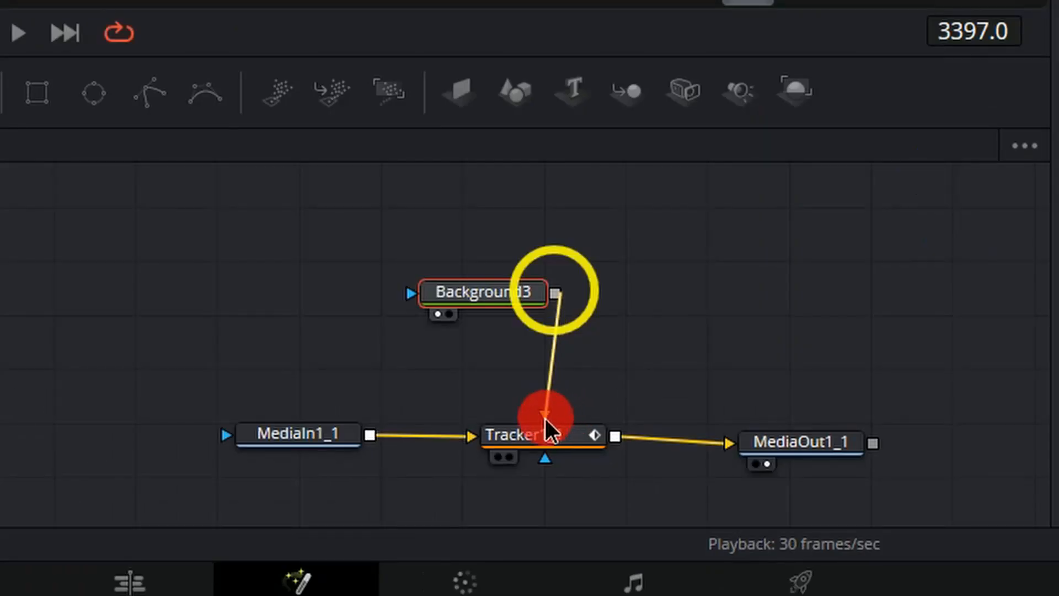
drag(545, 418, 544, 417)
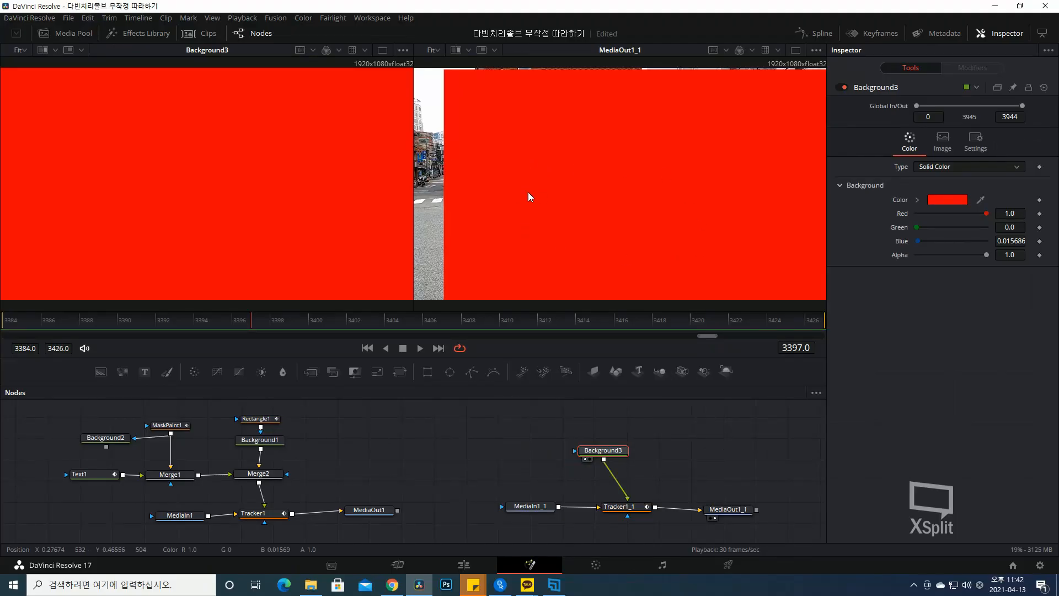
click(427, 374)
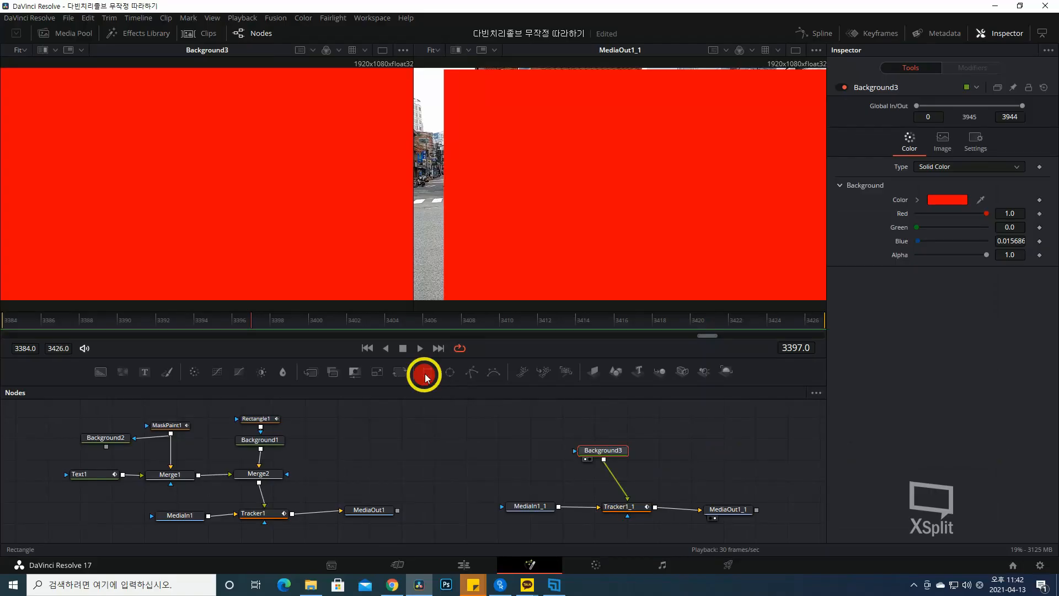
- Add a rectangle mask to Background3 and shrink it to a small red square
click(162, 100)
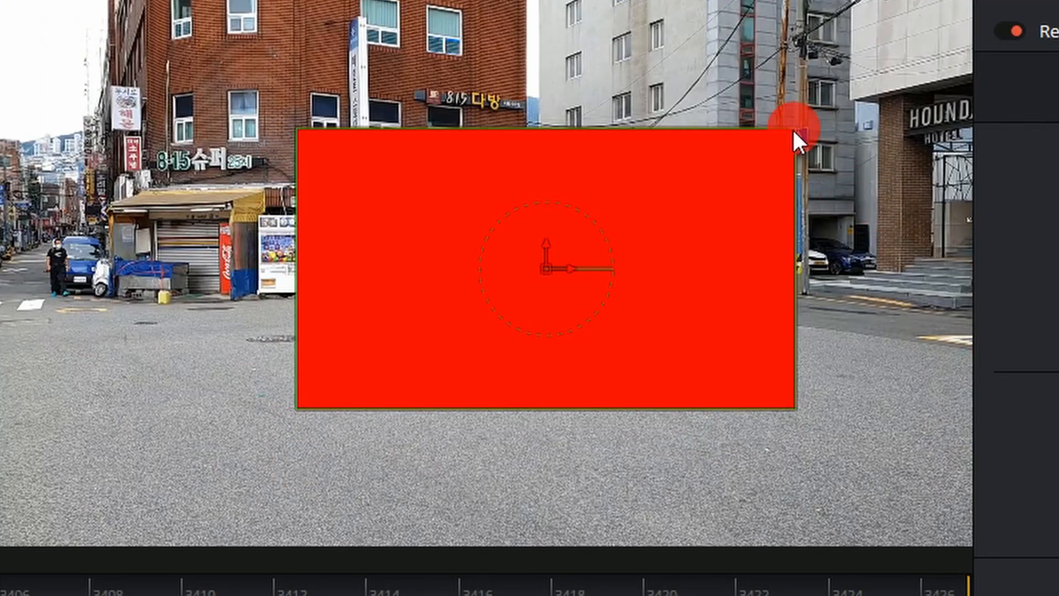
mouse_move(793, 129)
mouse_down()
mouse_move(787, 142)
mouse_move(696, 191)
mouse_move(574, 234)
mouse_move(551, 269)
mouse_move(489, 272)
mouse_move(340, 313)
mouse_up()
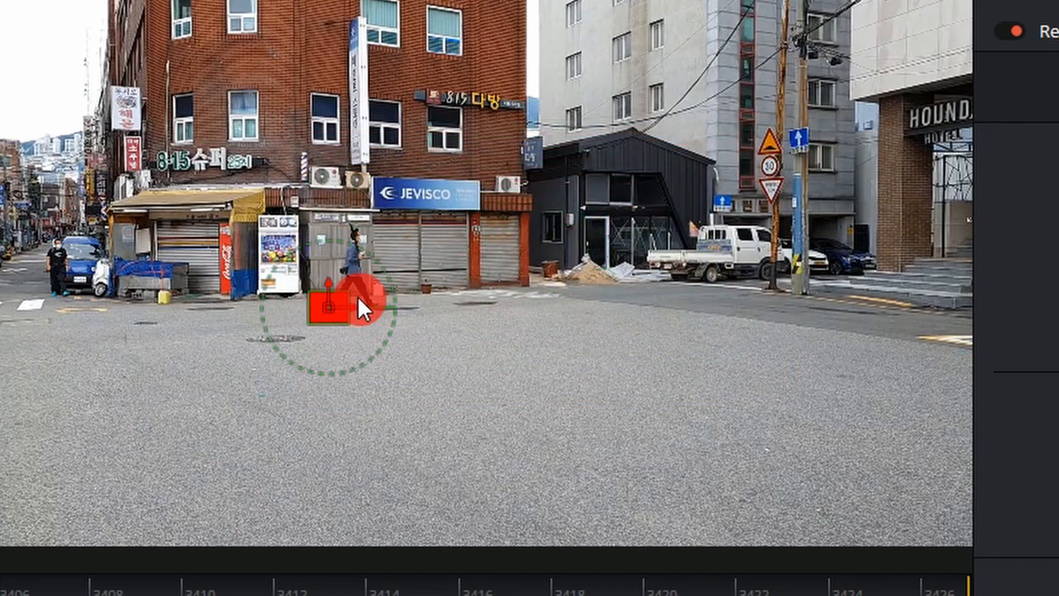
scroll(386, 285, up, 2)
scroll(398, 300, down, 3)
scroll(405, 336, up, 8)
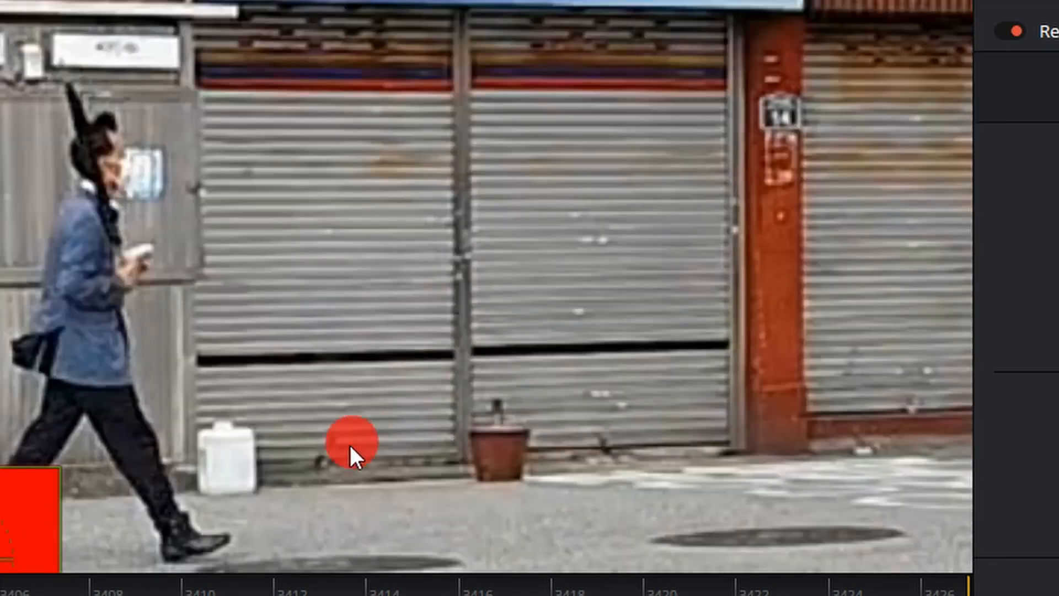
drag(351, 448, 693, 221)
drag(417, 232, 355, 283)
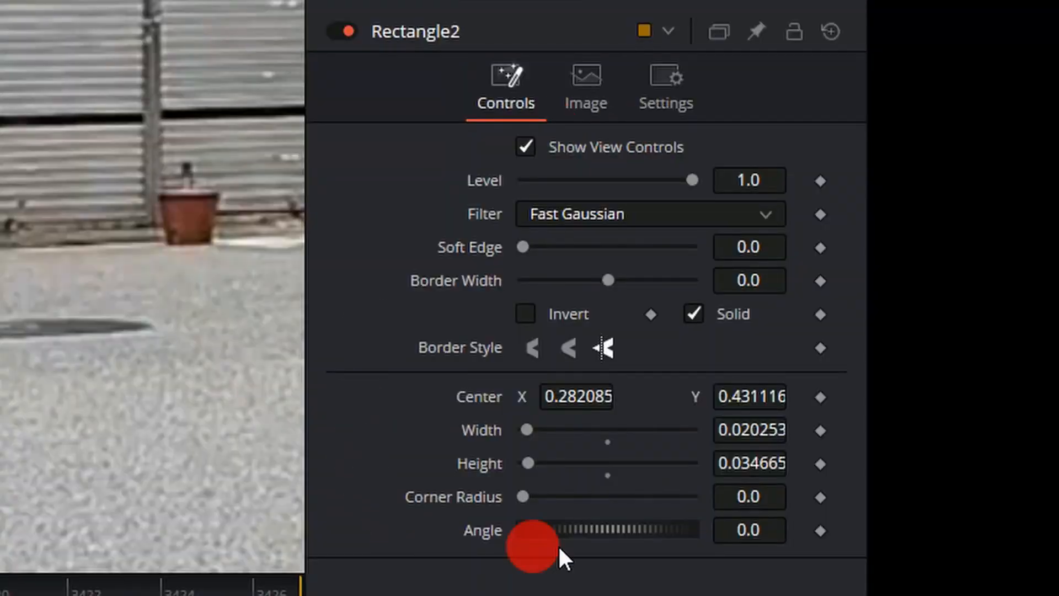
mouse_move(745, 438)
mouse_down()
mouse_move(812, 428)
mouse_move(721, 443)
mouse_move(764, 435)
mouse_up()
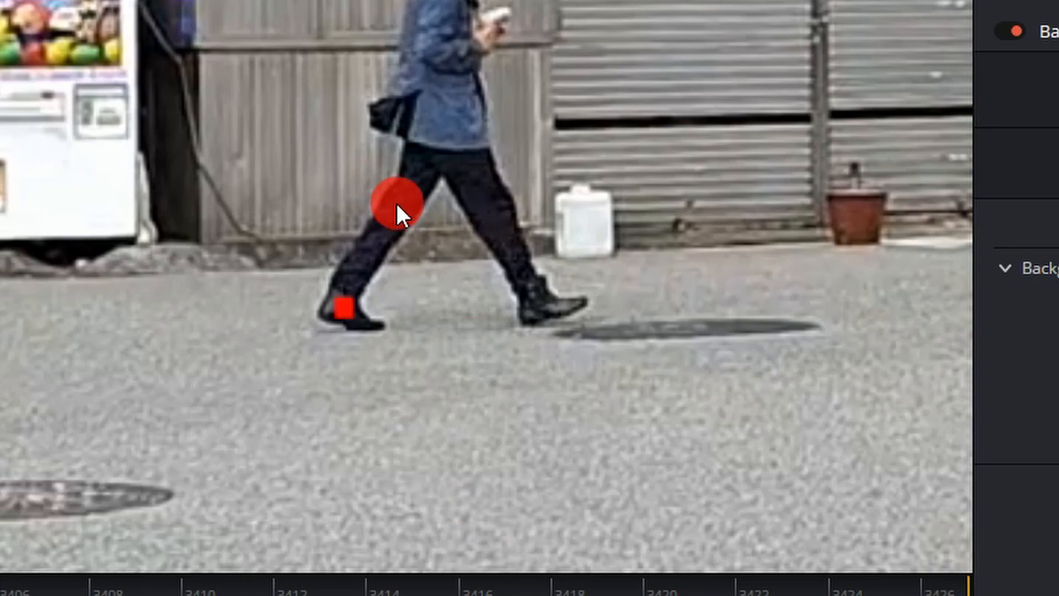
- Move the tracking point from the walker's foot up to his torso
scroll(397, 200, down, 5)
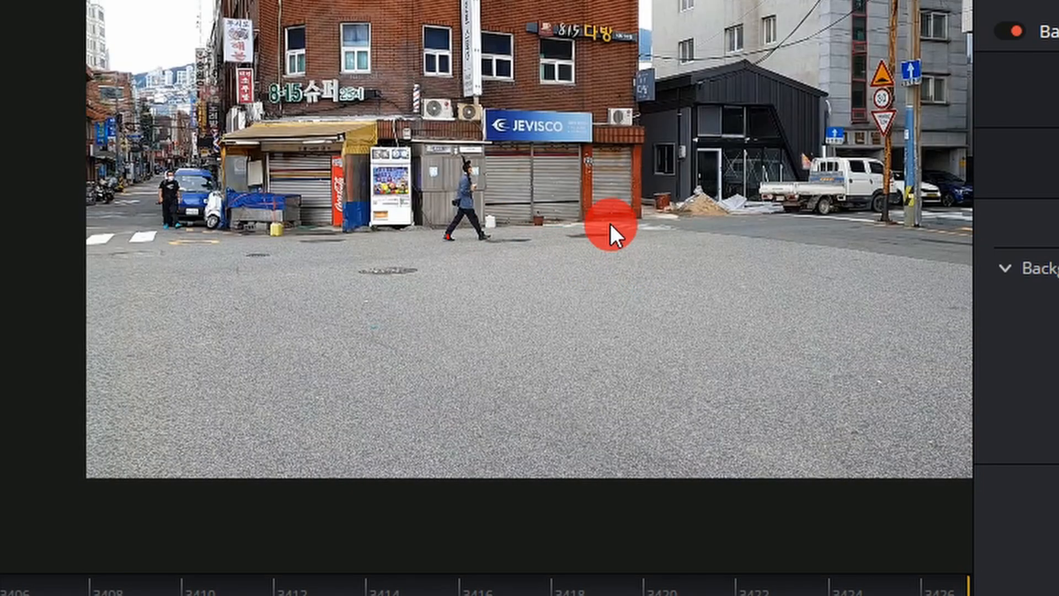
scroll(610, 223, up, 5)
scroll(303, 349, down, 5)
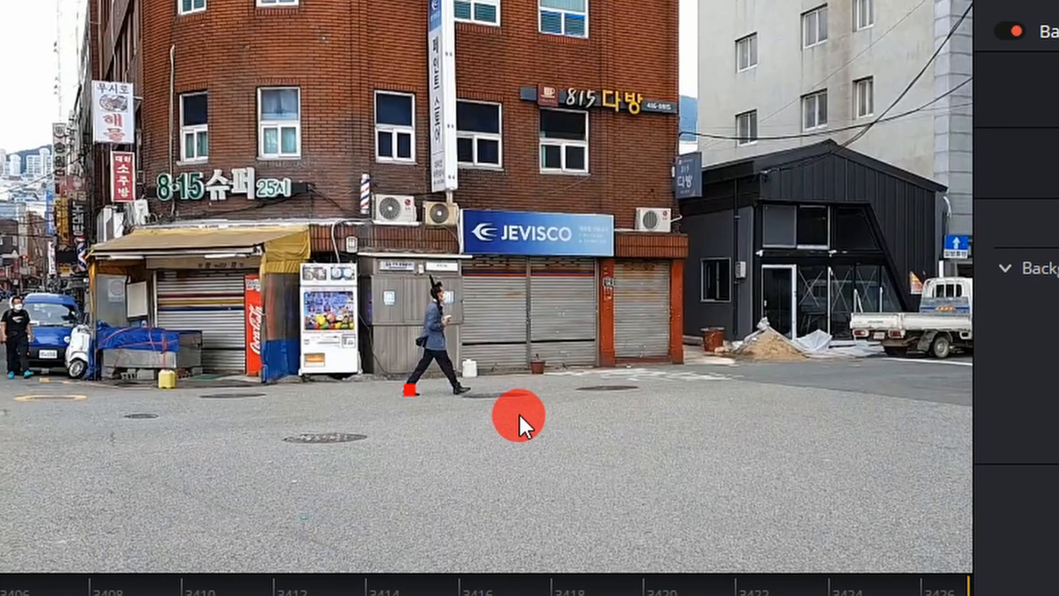
drag(591, 430, 541, 313)
scroll(542, 313, down, 4)
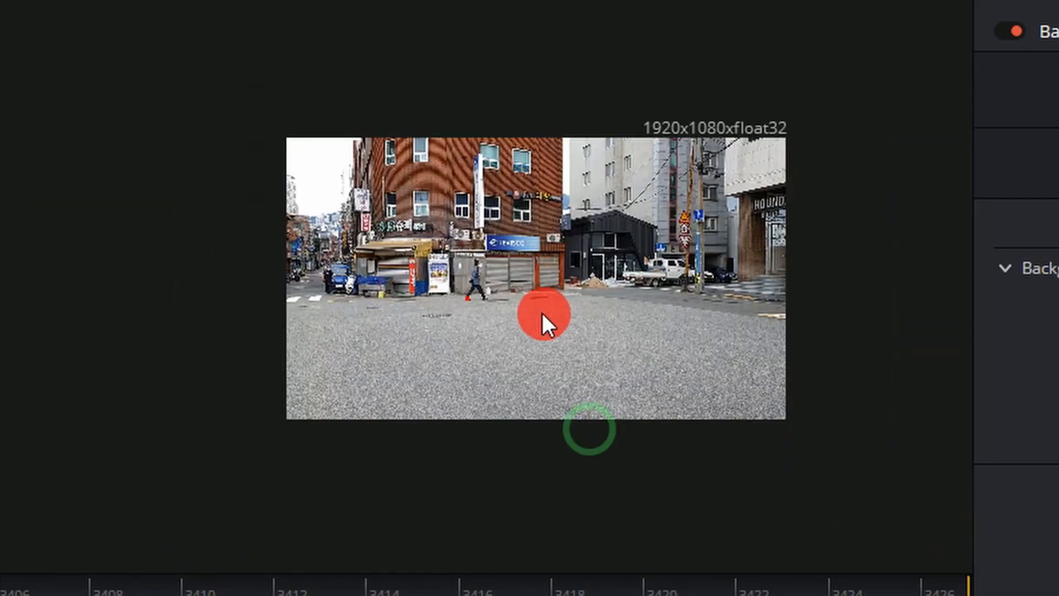
scroll(541, 313, up, 4)
scroll(370, 308, up, 5)
drag(351, 358, 412, 263)
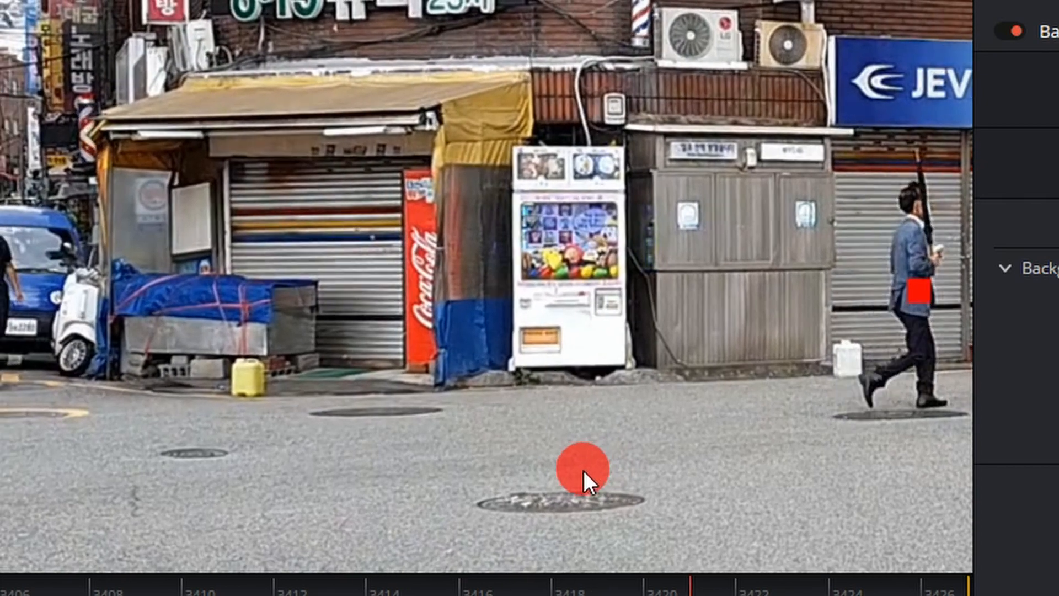
scroll(583, 471, down, 7)
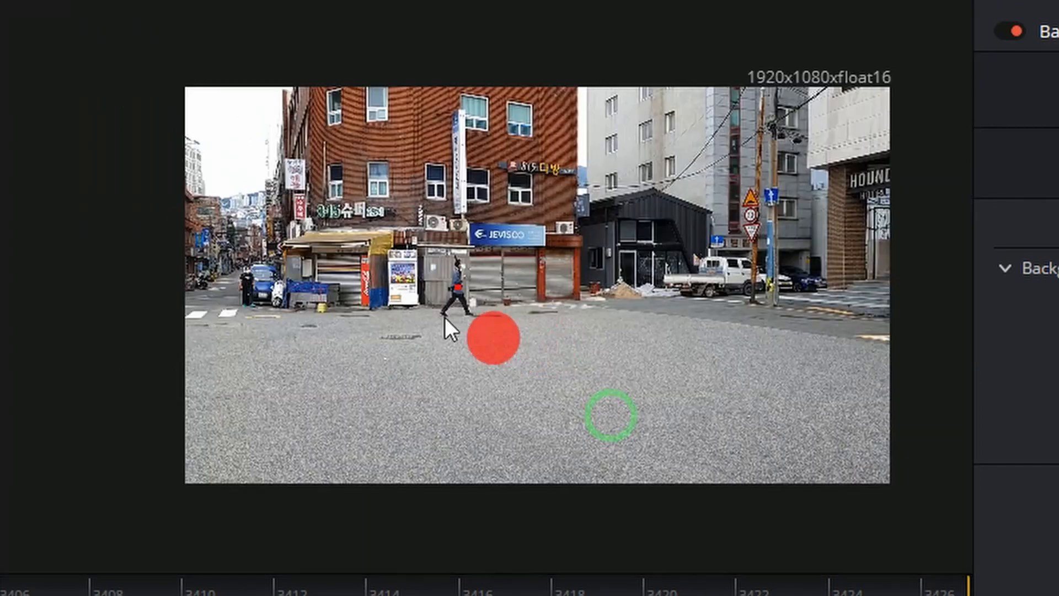
scroll(594, 339, up, 5)
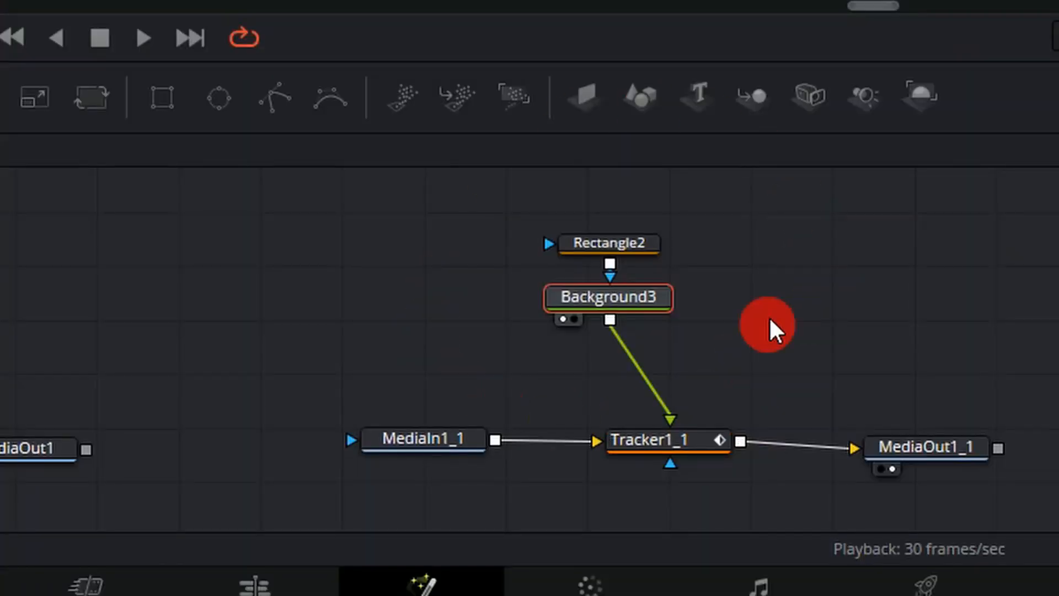
- Keyframe Rectangle2's Level at 0.0, then scrub forward toward frame 3395
click(610, 245)
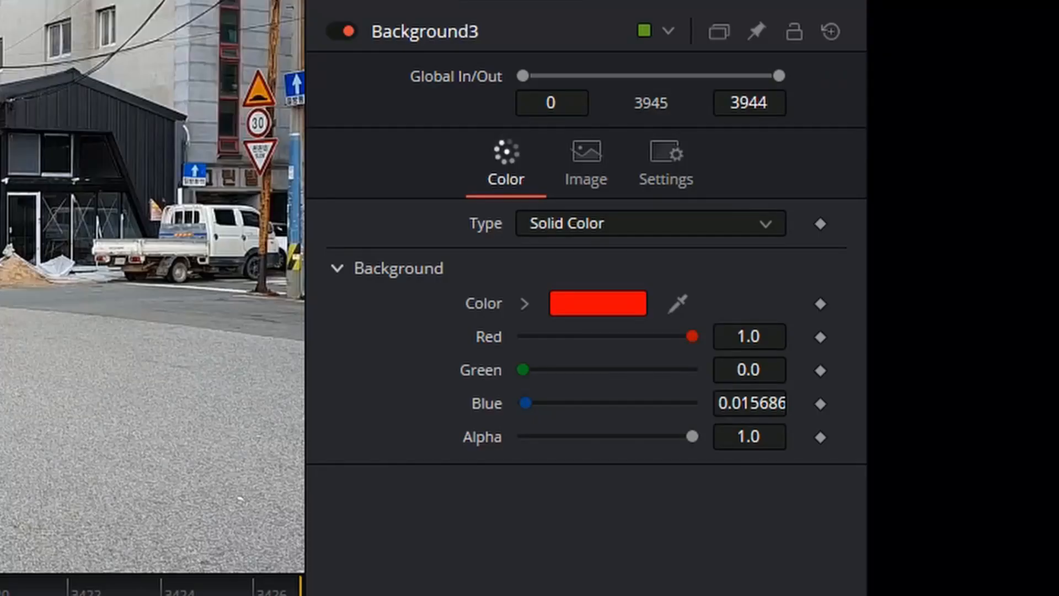
click(378, 373)
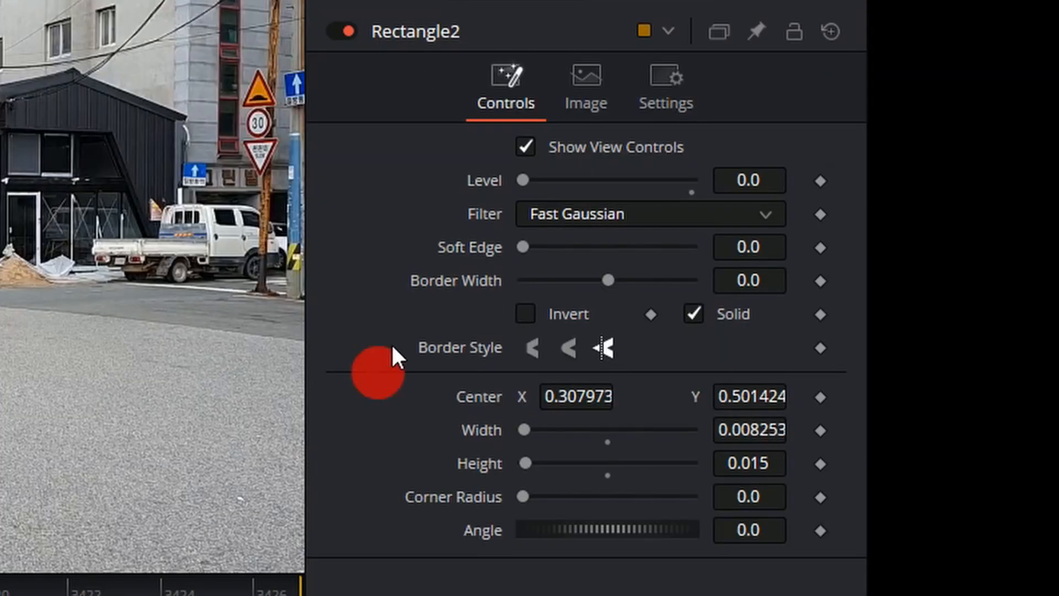
click(820, 185)
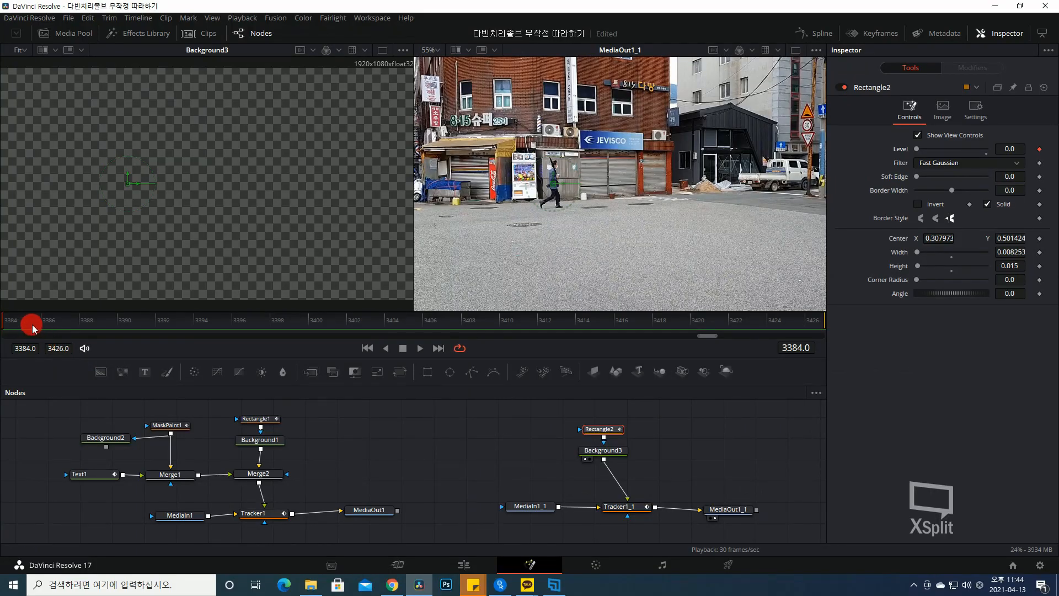
drag(32, 329, 221, 325)
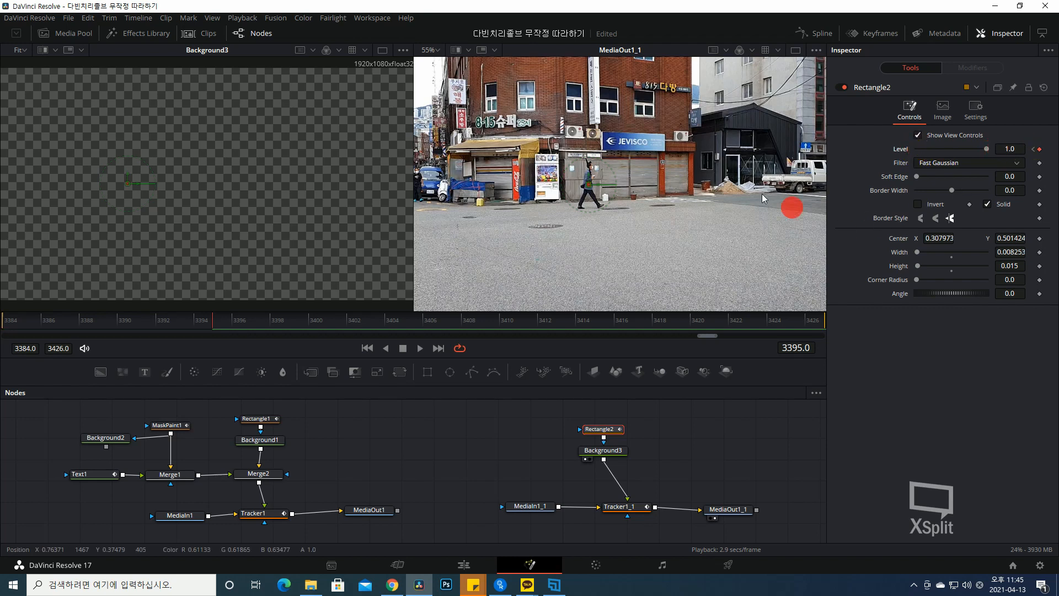
- Add a Background4 node with the Background tool from the Fusion toolbar
click(537, 460)
click(603, 449)
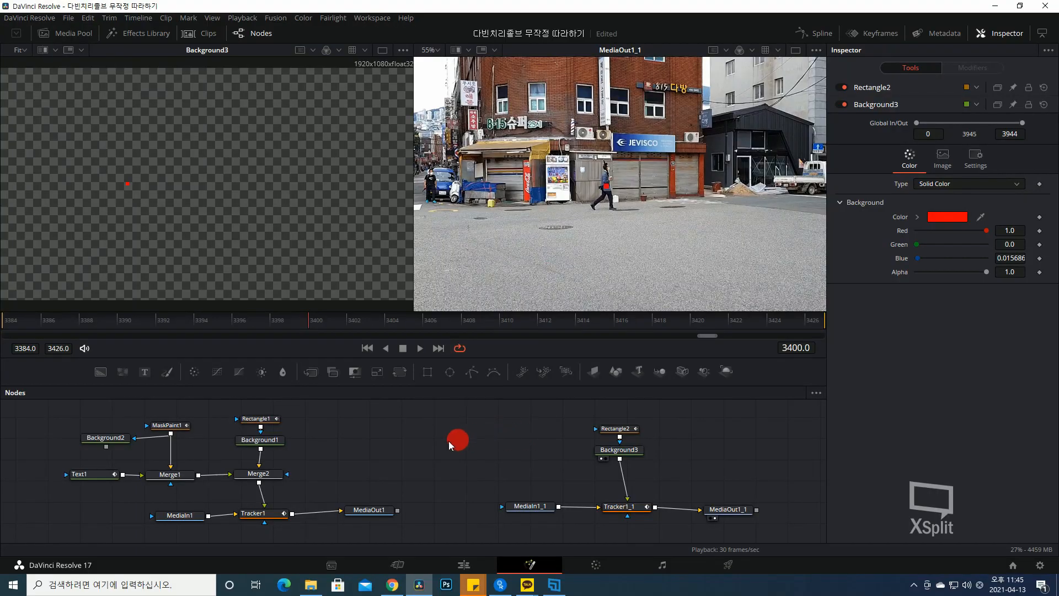
click(100, 373)
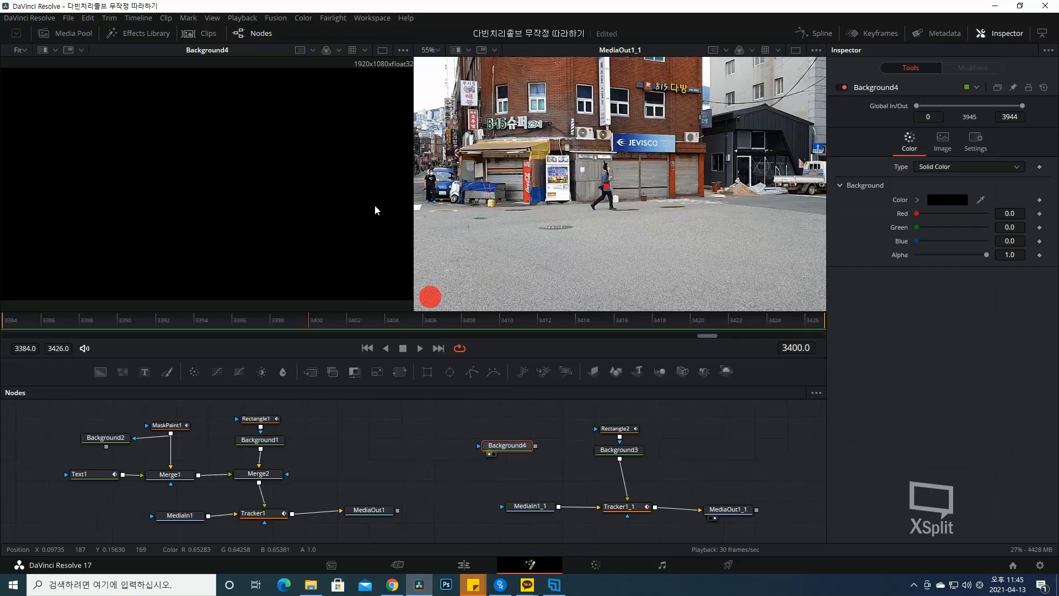
- Set Background4's colour to pure red (#ff0000) and place it left of Rectangle2 and Background3
click(942, 202)
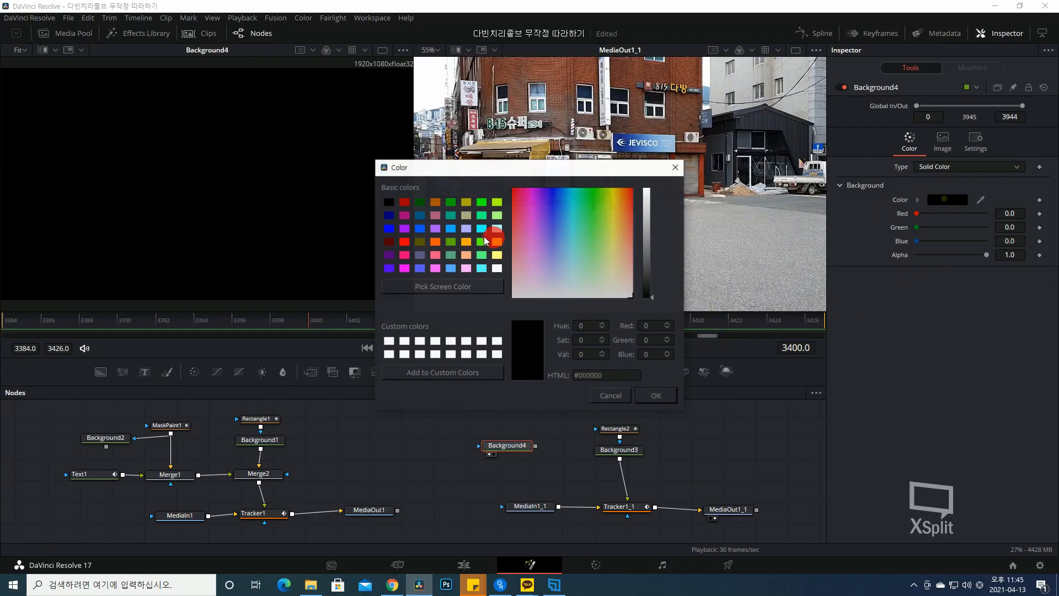
click(405, 242)
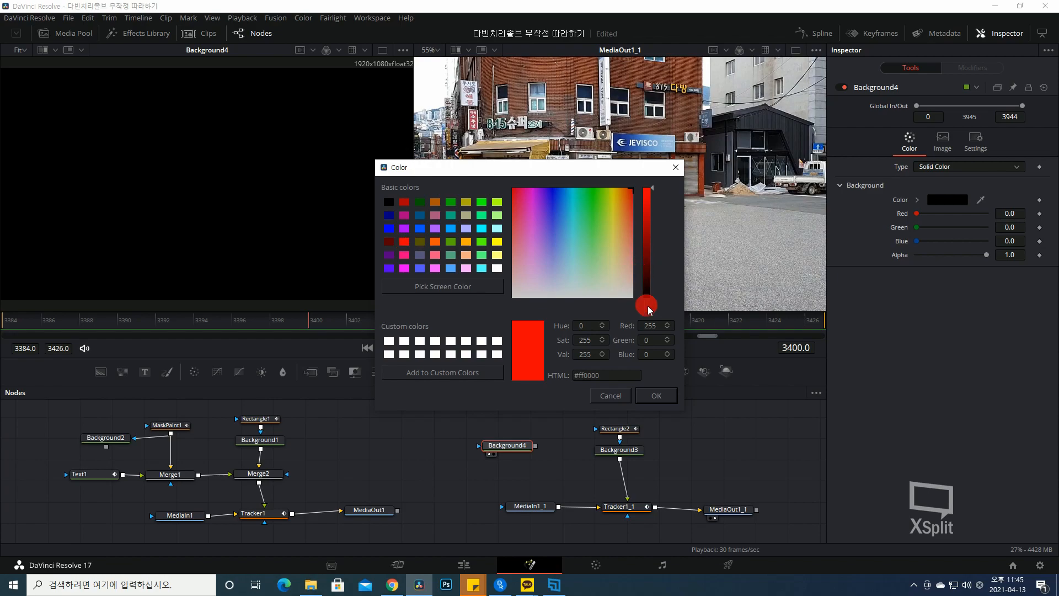
key(Return)
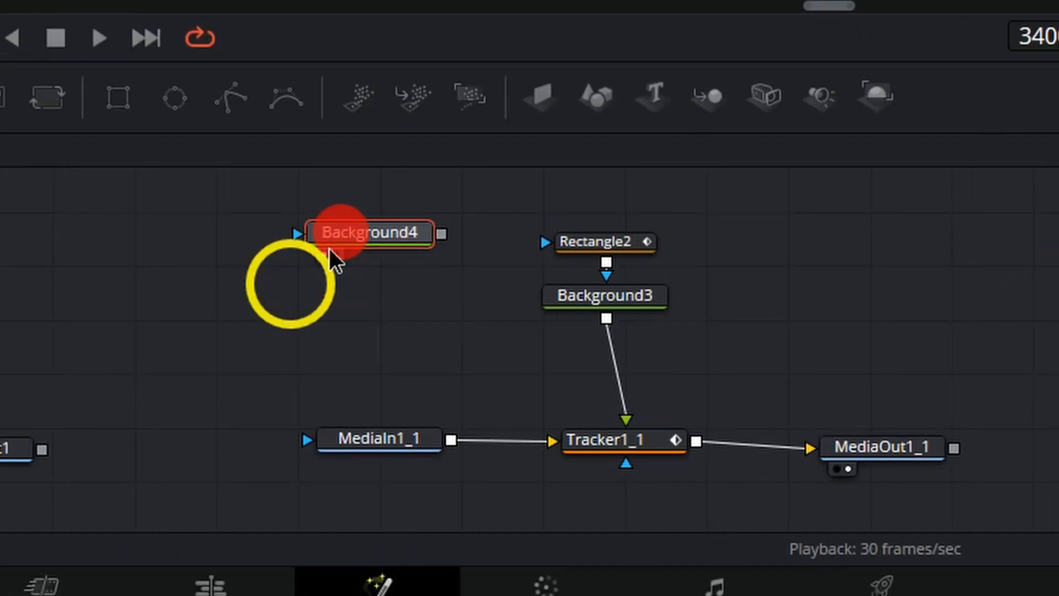
drag(331, 251, 348, 289)
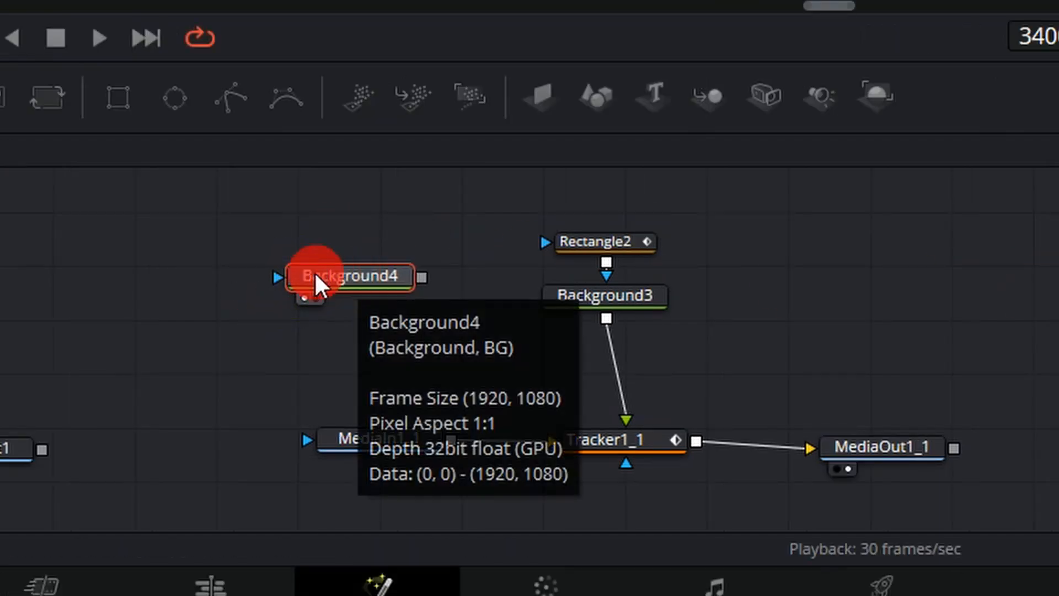
drag(331, 282, 347, 282)
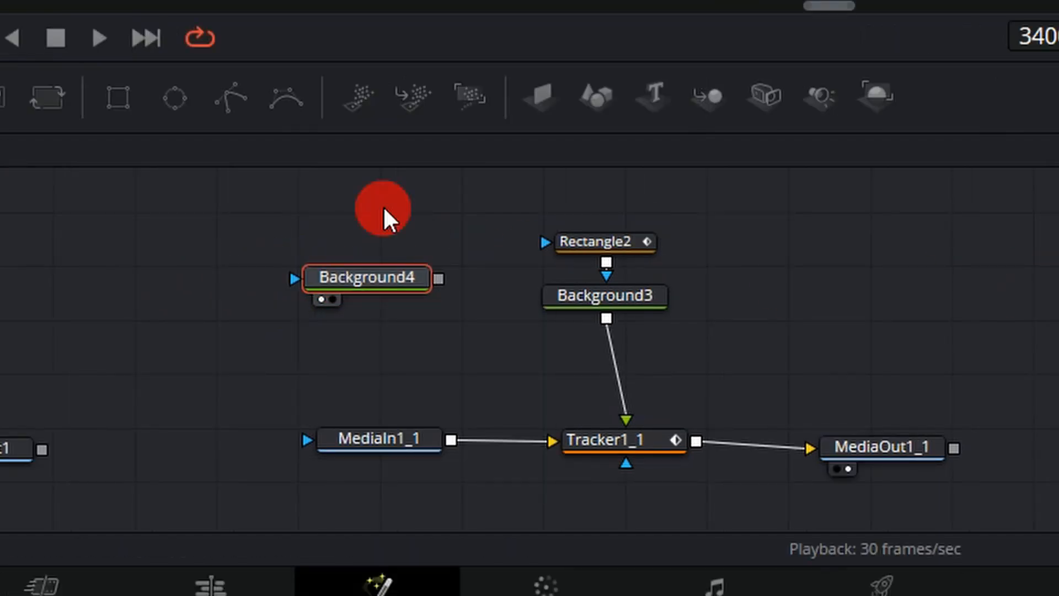
key(shift+space)
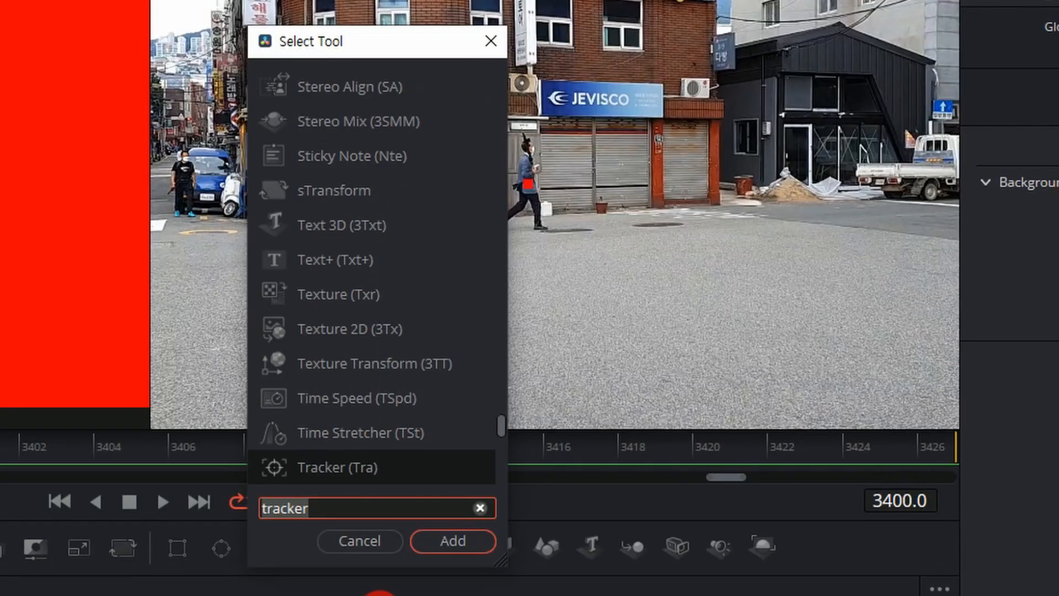
- Search 'mas' to add a Mask Paint node on Background4, then select MaskPaint2
text(mask)
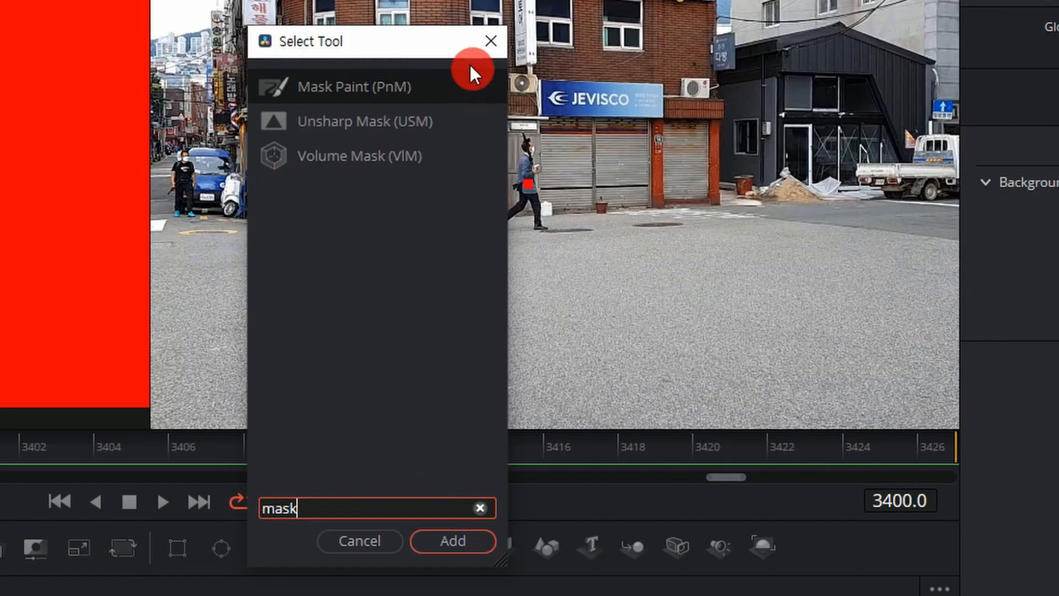
click(447, 545)
click(375, 282)
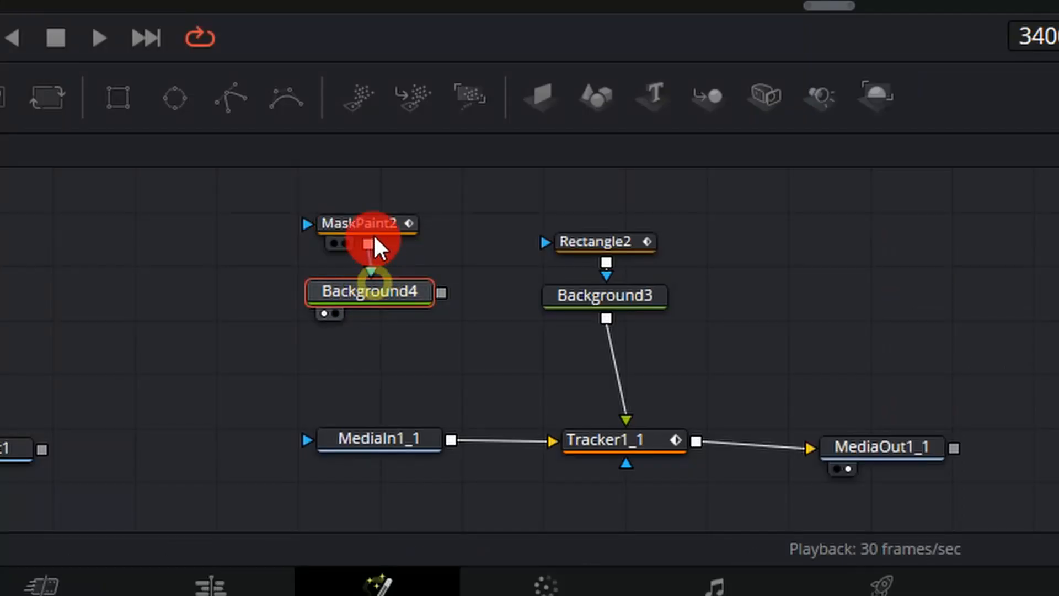
click(350, 218)
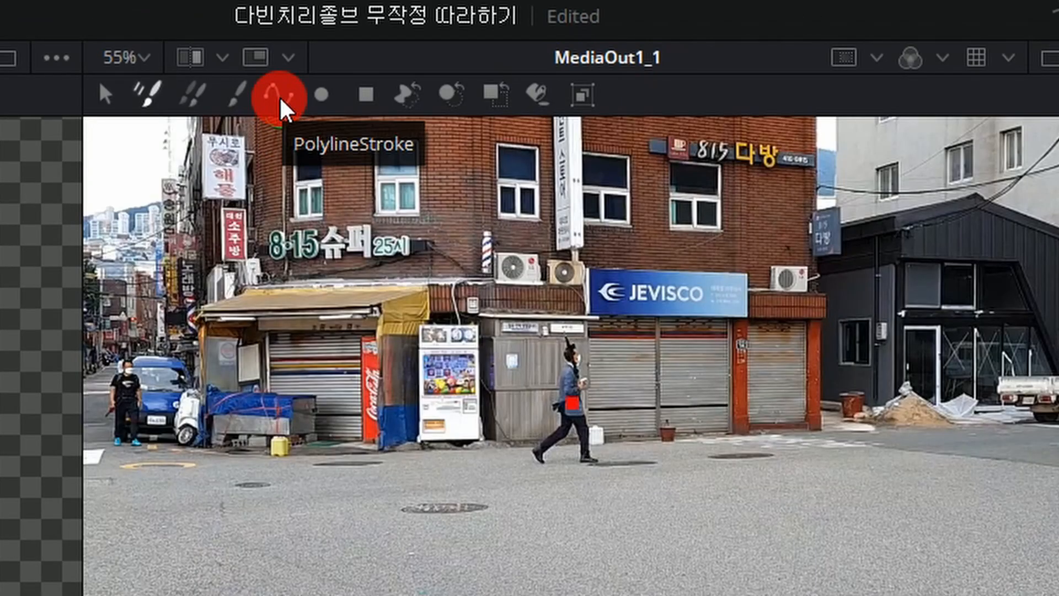
- Draw a three-point polyline leader from the walker and feed Background4 into Tracker1_1's foreground
click(280, 100)
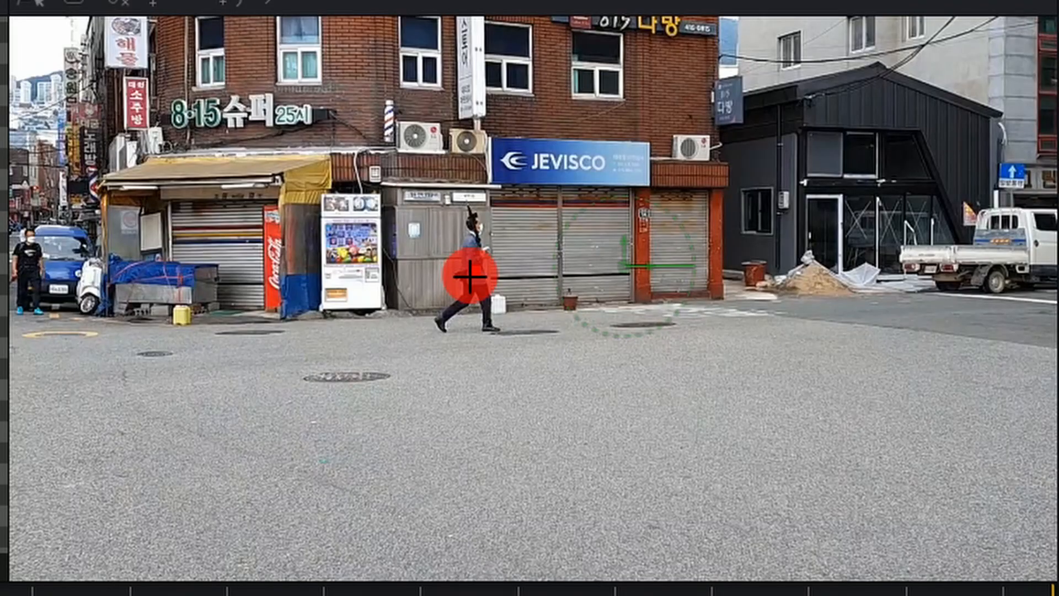
click(470, 276)
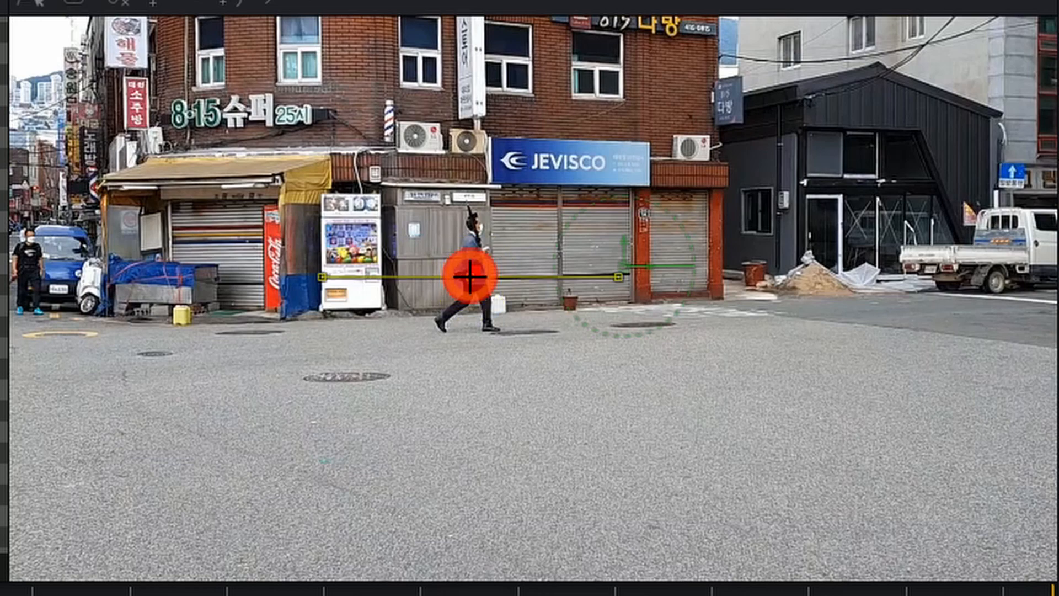
click(373, 374)
click(234, 374)
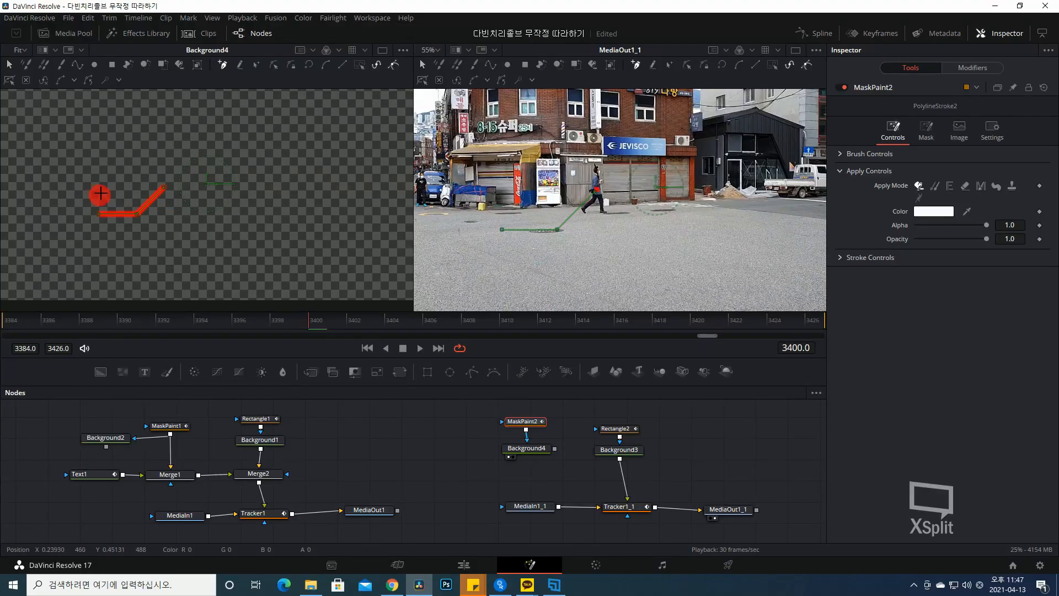
click(444, 446)
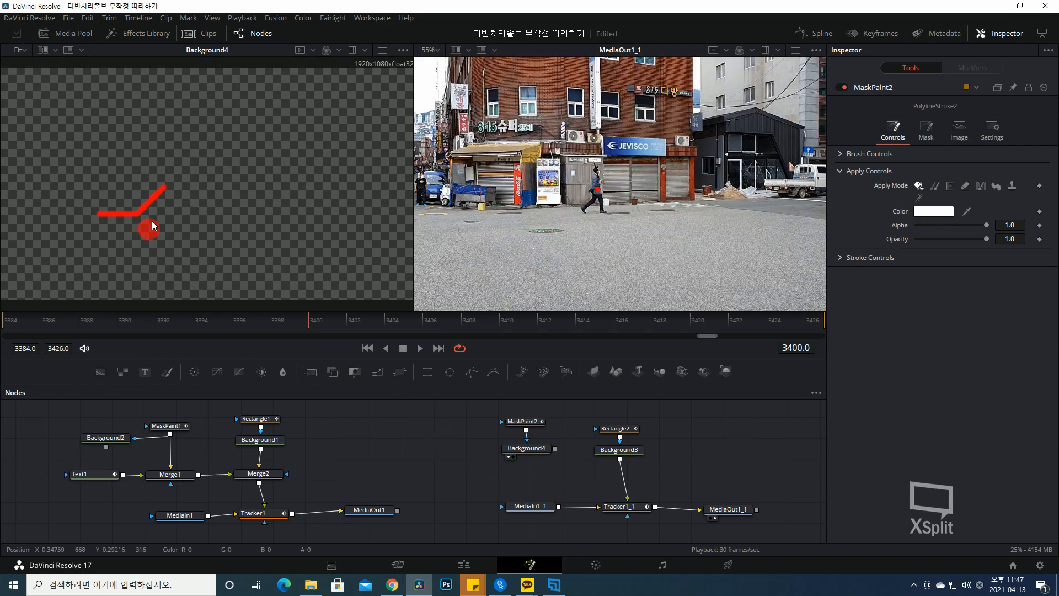
drag(629, 503, 554, 448)
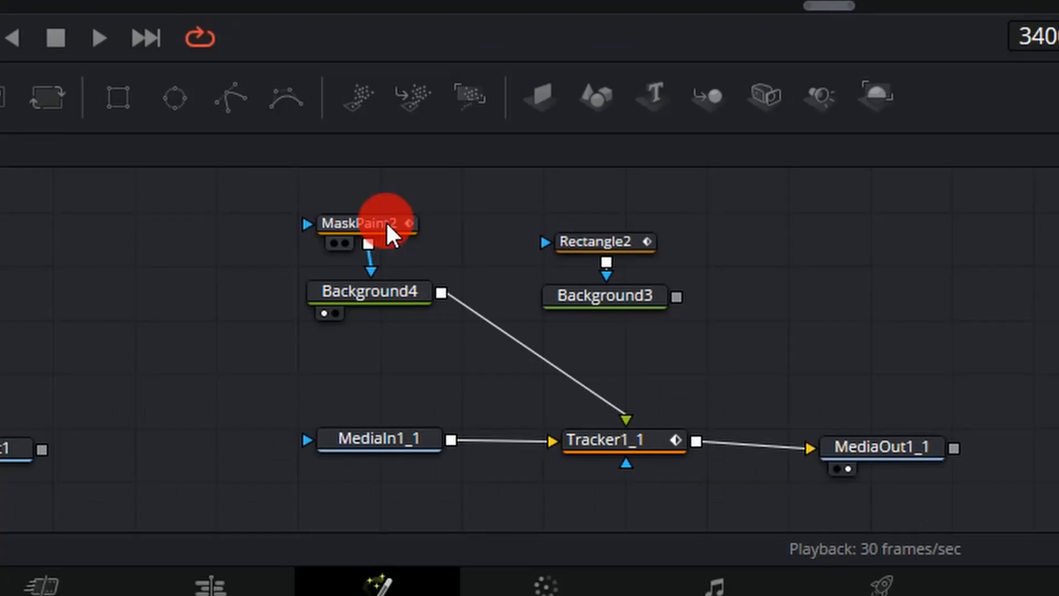
- Set PolylineStroke2's brush Softness to 0.001 and Size to about 0.0097
click(534, 422)
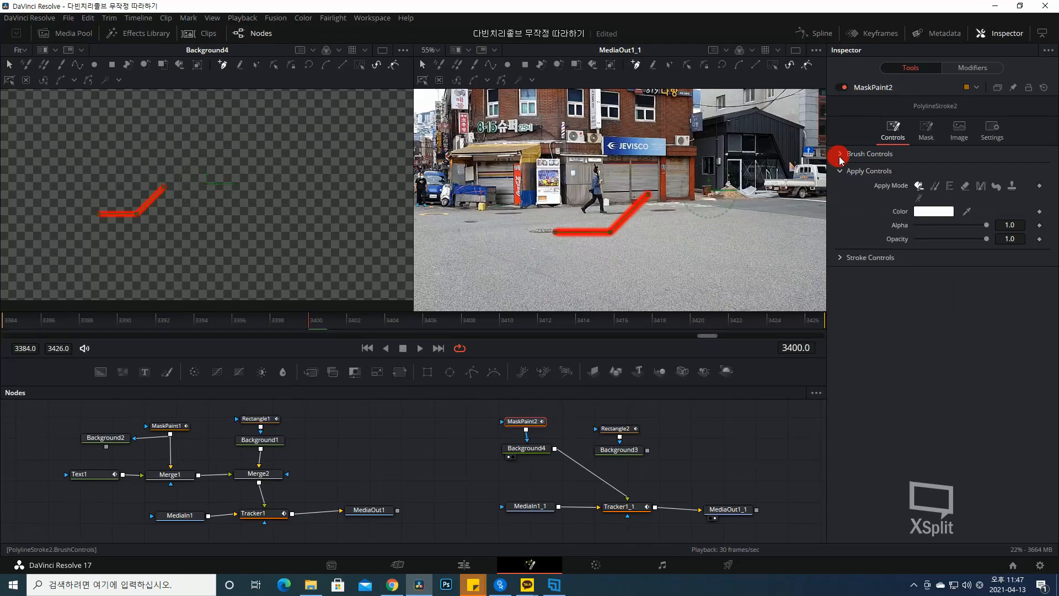
click(839, 154)
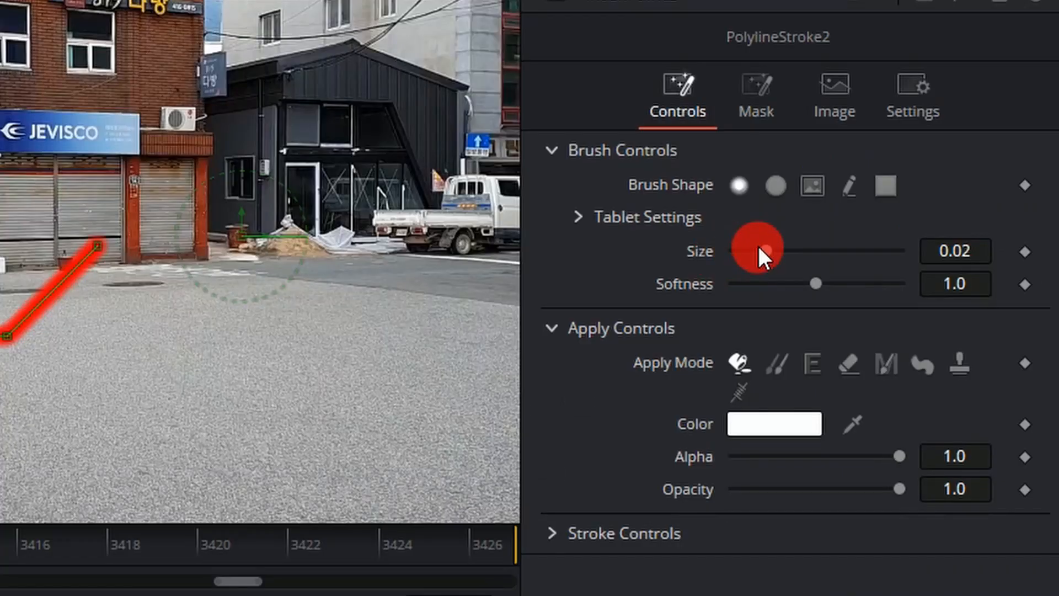
mouse_move(963, 250)
mouse_down()
mouse_move(867, 261)
mouse_move(1021, 241)
mouse_move(969, 248)
mouse_up()
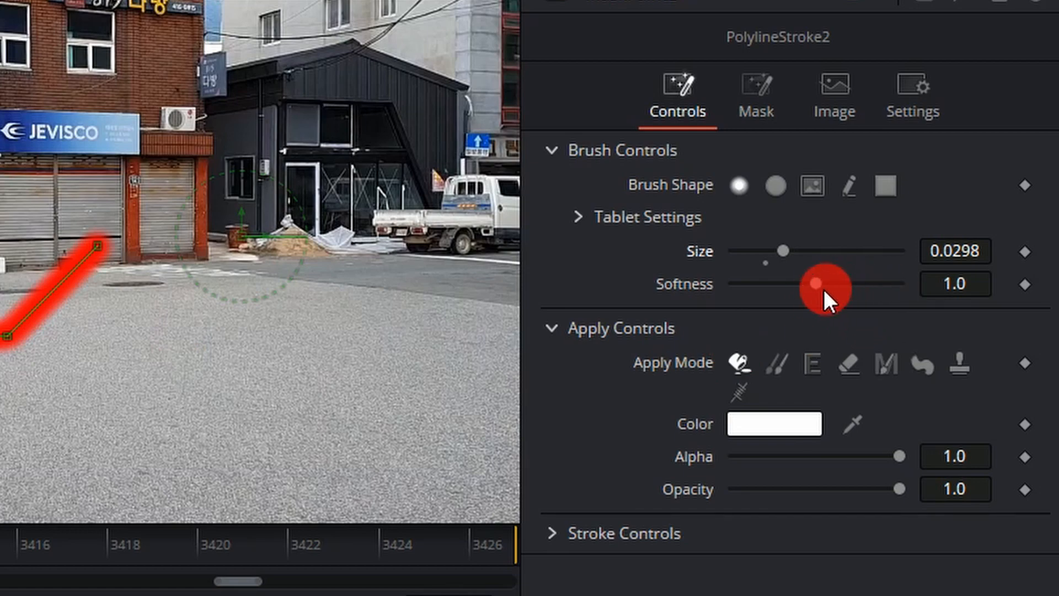
drag(822, 288, 618, 313)
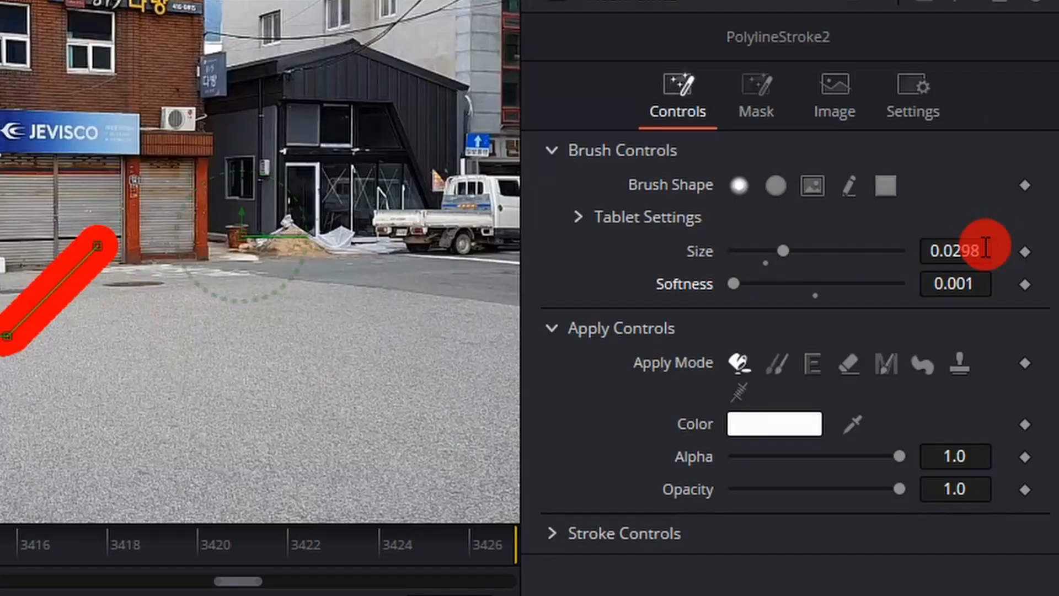
drag(971, 248, 639, 295)
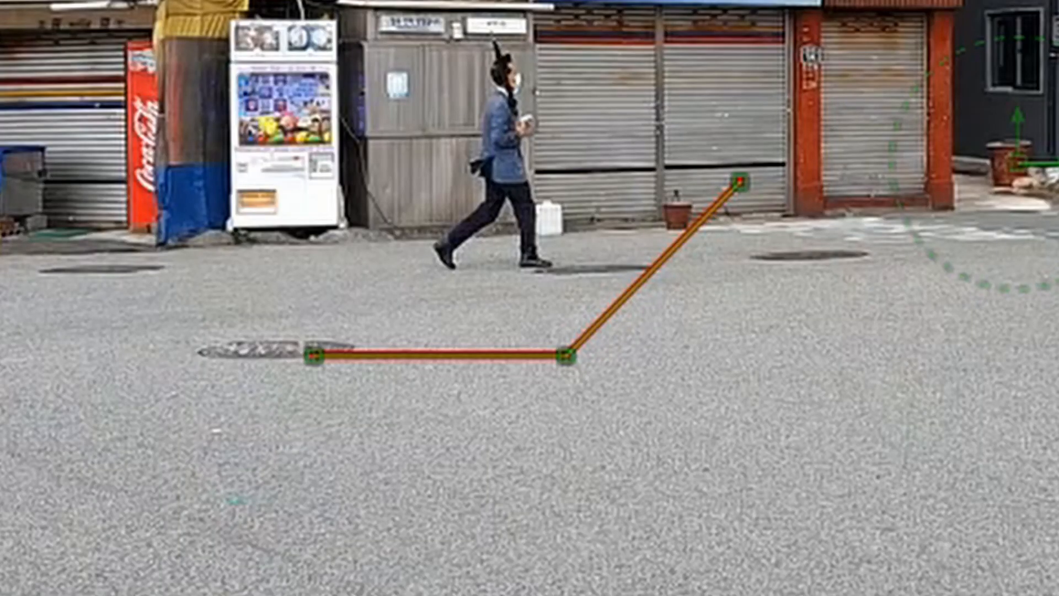
click(523, 562)
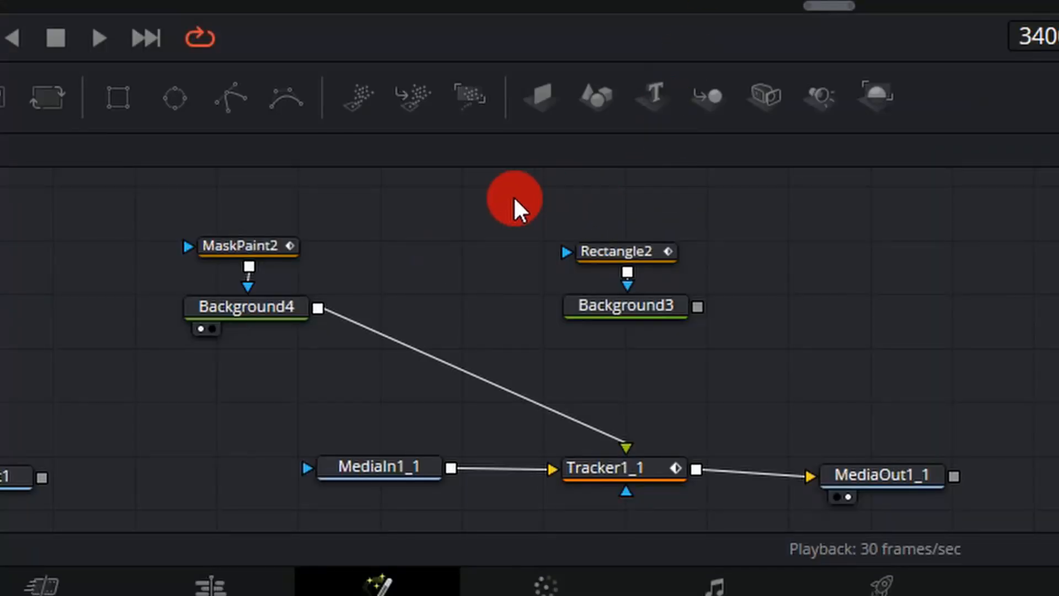
- Add a Merge node, Merge3, and place it below Background3
drag(166, 231, 944, 488)
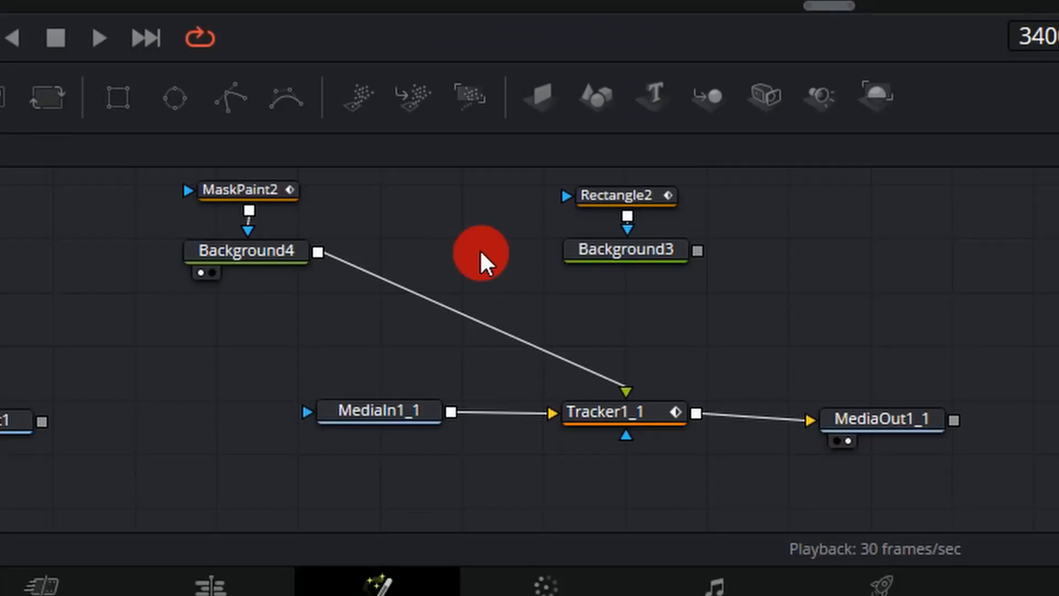
key(shift+space)
text(merge)
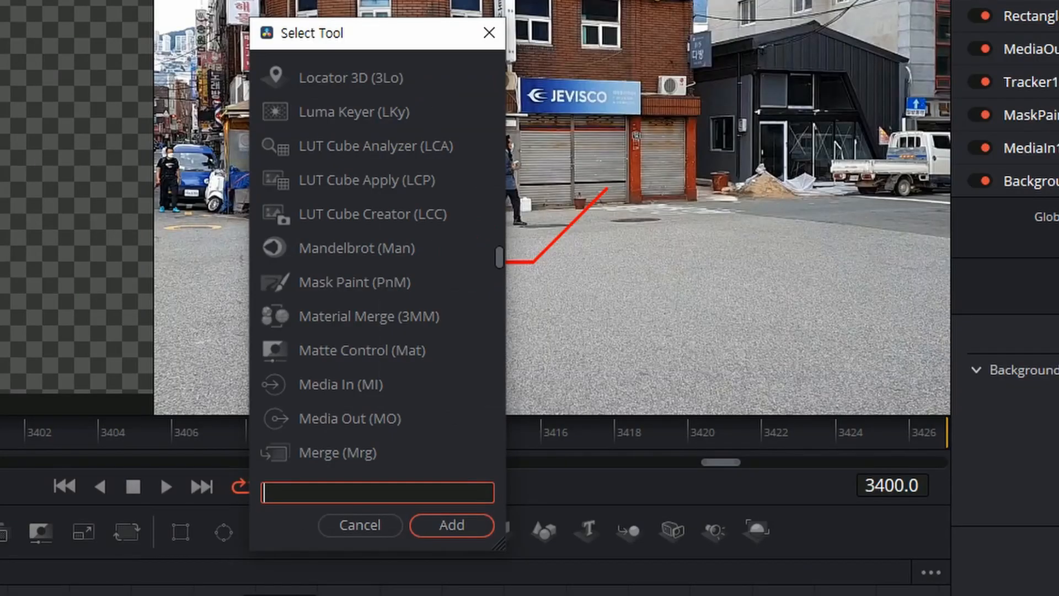
text(merge)
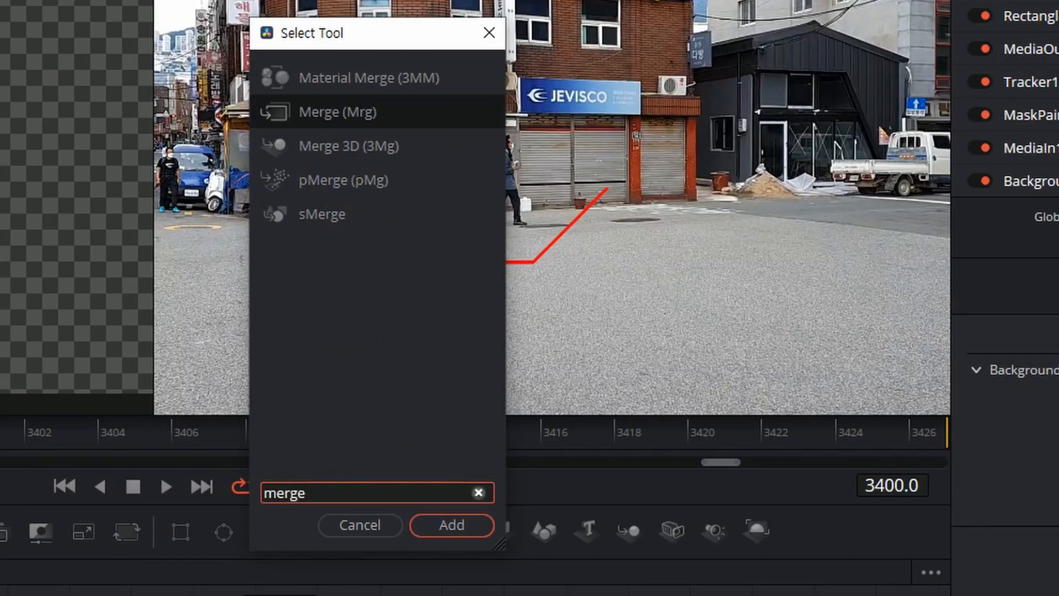
key(Return)
click(640, 303)
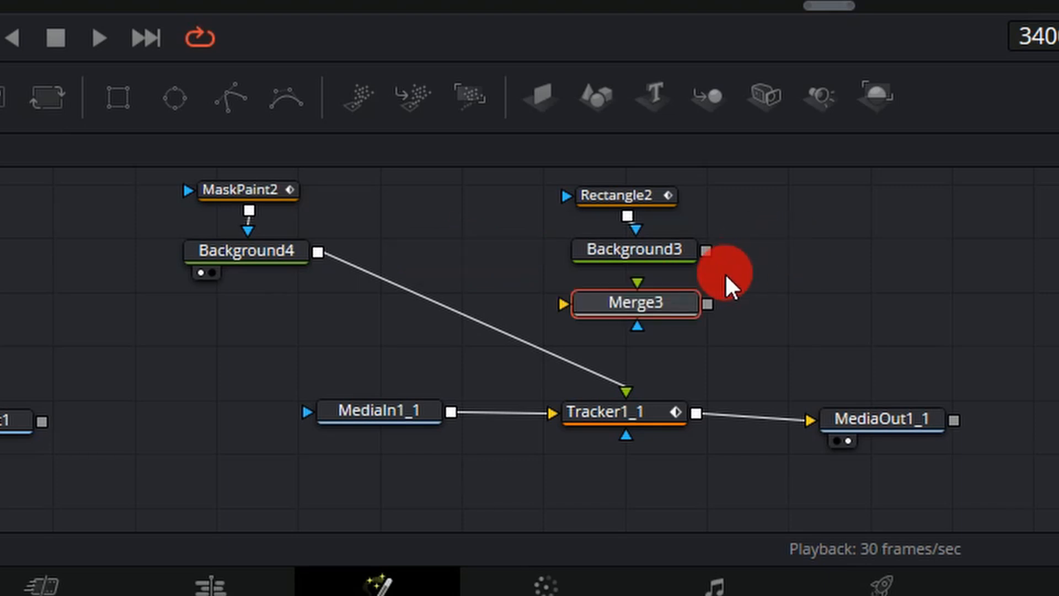
- Connect Background3 into Merge3's background input and nudge Merge3 into place
drag(516, 168, 713, 270)
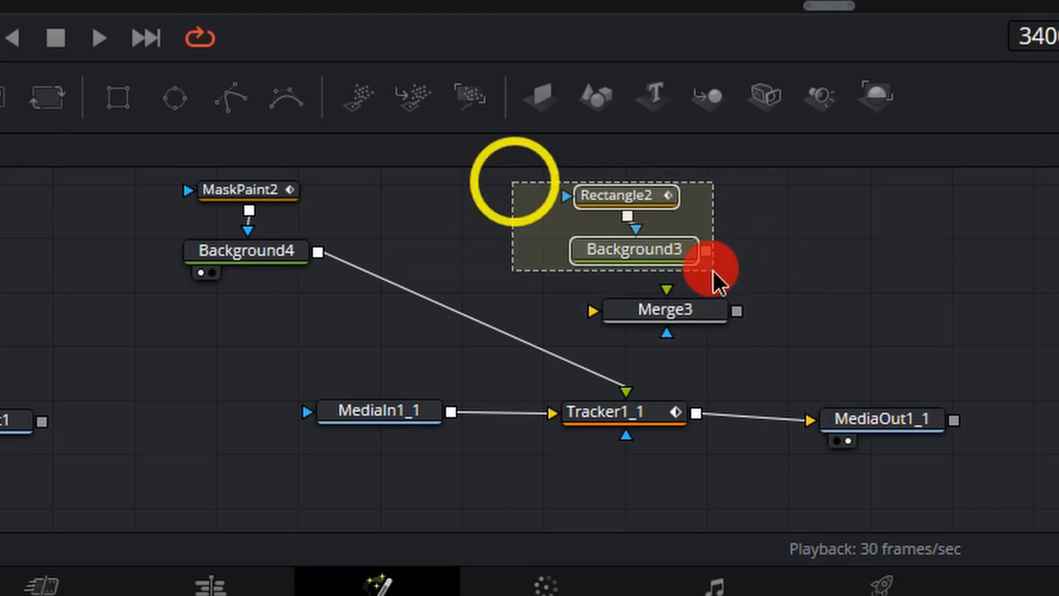
click(761, 233)
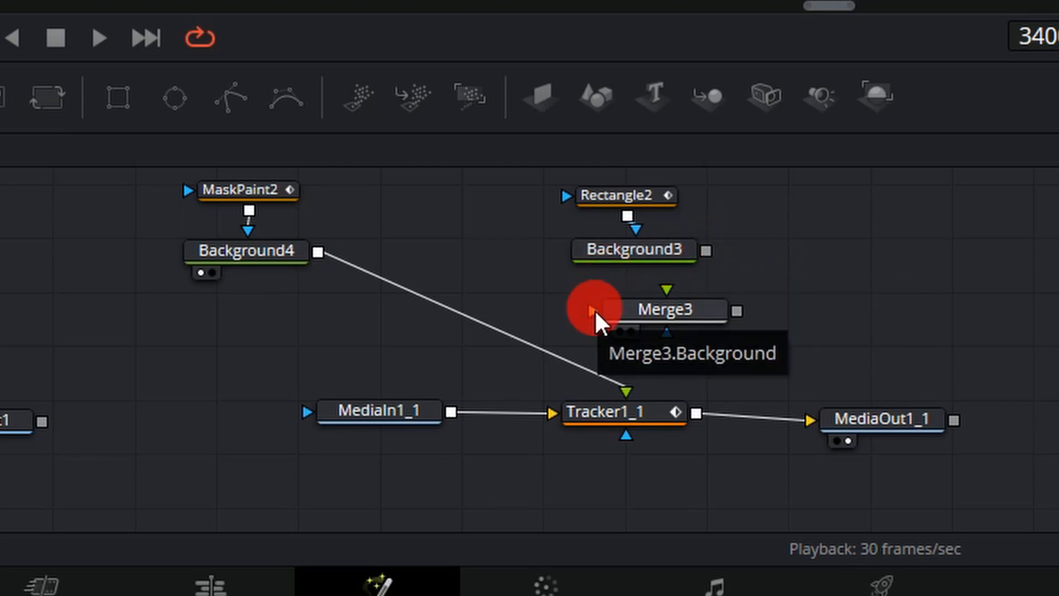
drag(705, 251, 593, 309)
drag(666, 319, 657, 322)
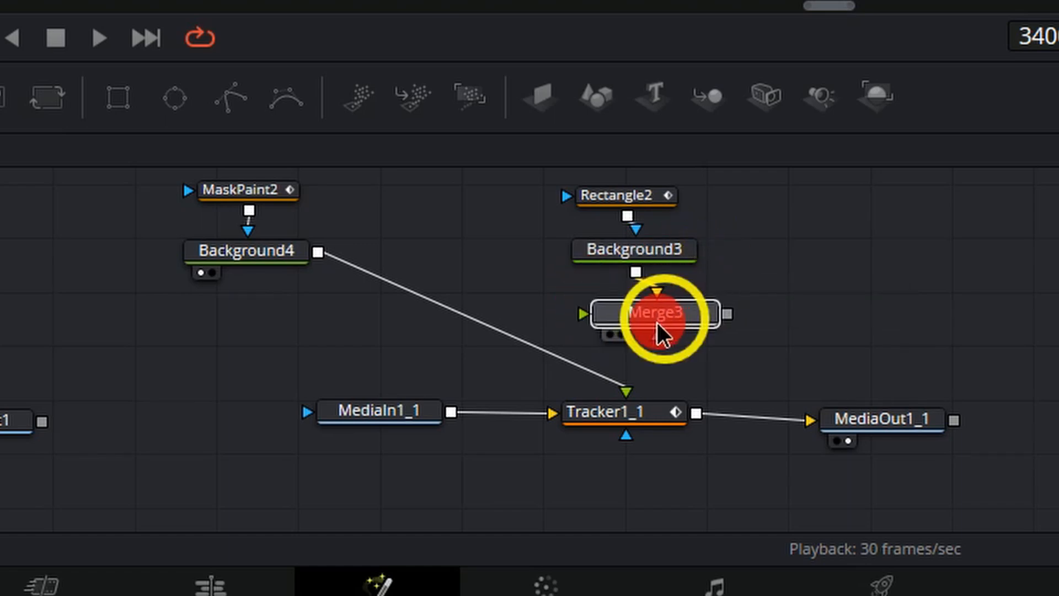
click(316, 318)
- Add a second Merge node, Merge4, positioned below Background4
key(shift+space)
key(Return)
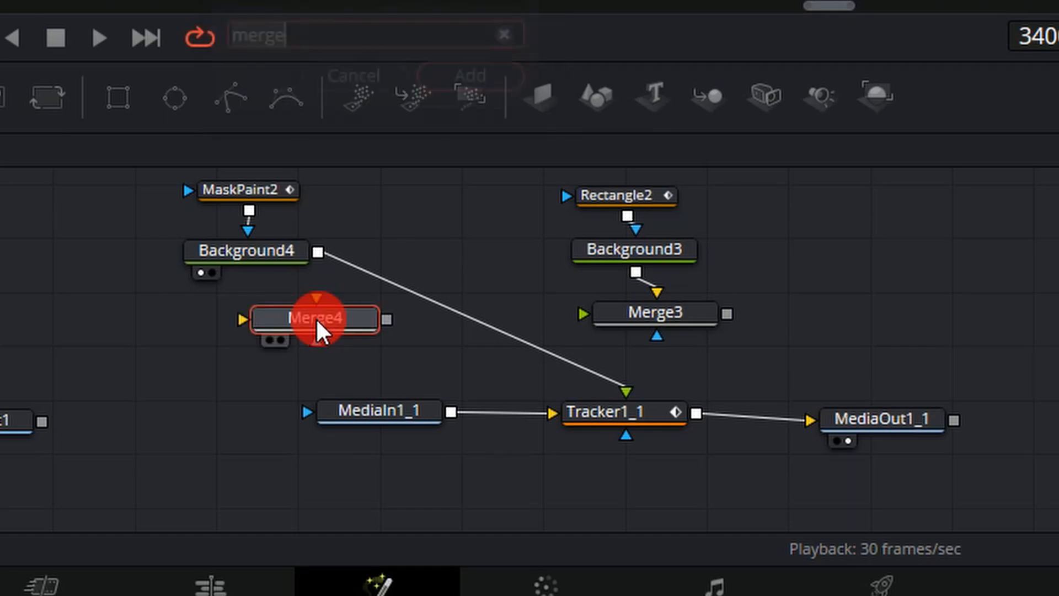
drag(316, 318, 352, 329)
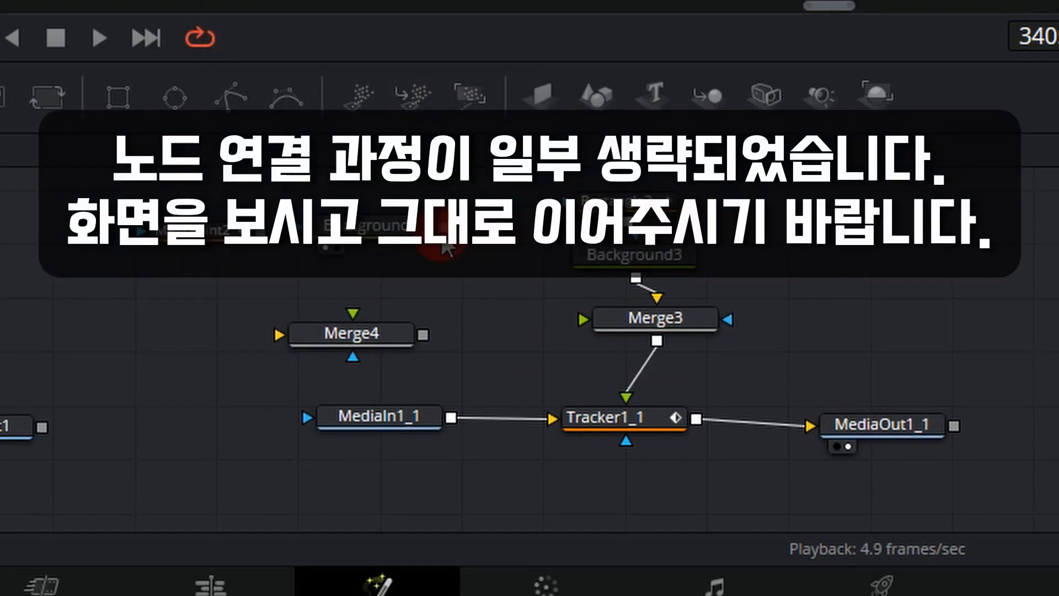
- Link Background4 into Merge4, MaskPaint2 into Background4, and Merge4's output into Merge3's foreground
drag(443, 227, 279, 337)
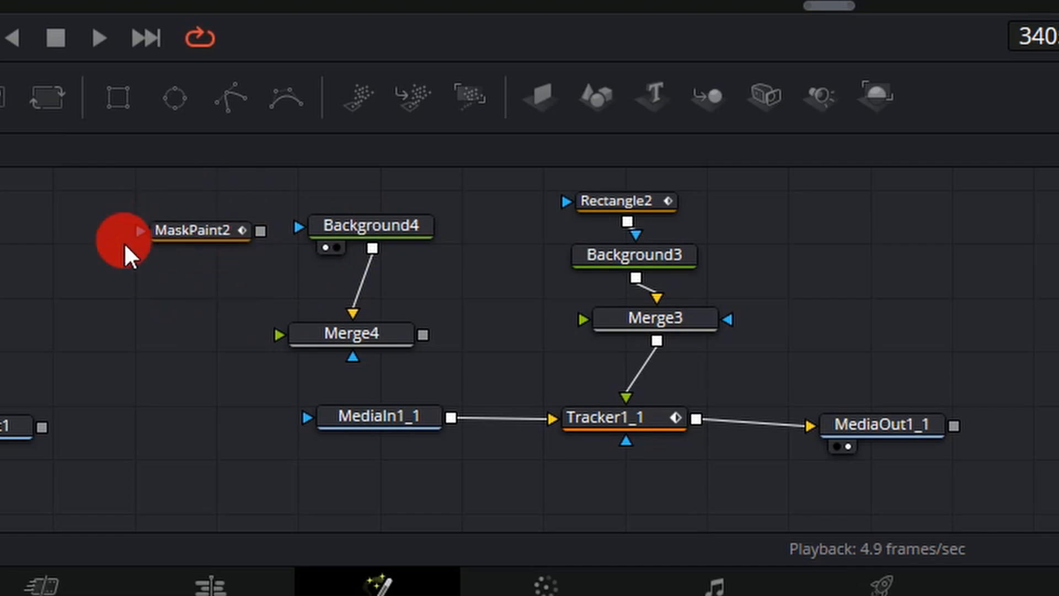
drag(259, 234, 301, 230)
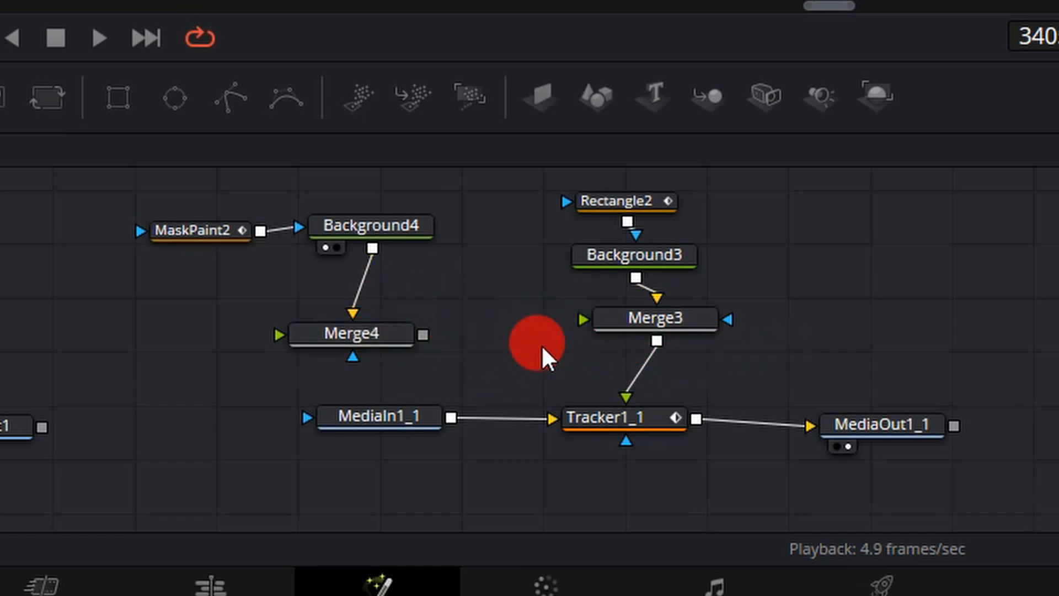
drag(422, 335, 584, 322)
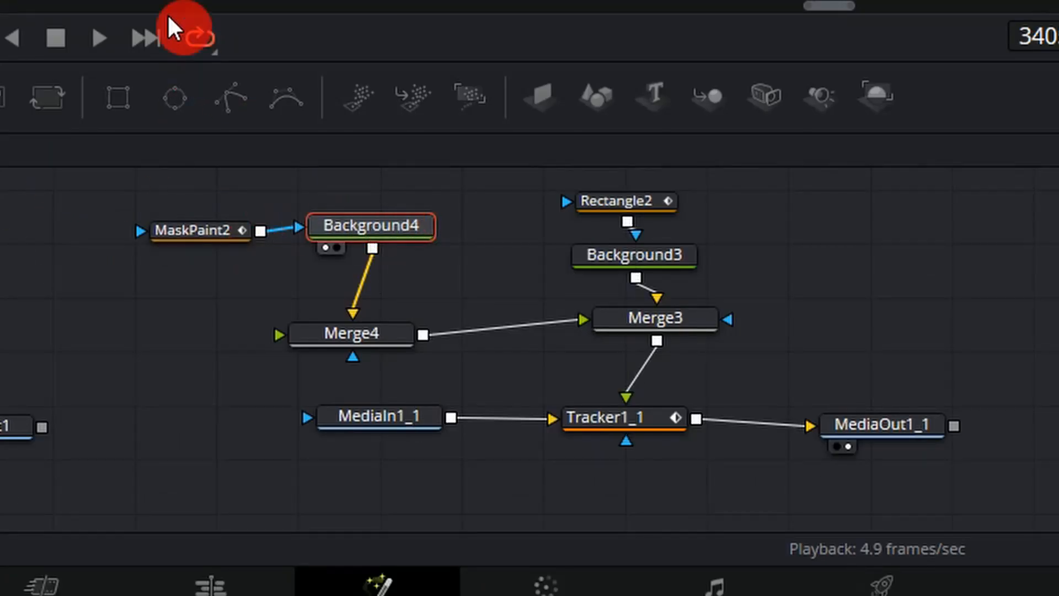
- Insert Transform1 between Background4 and Merge4, setting Center X to 0.43 to shift the leader line left
click(54, 104)
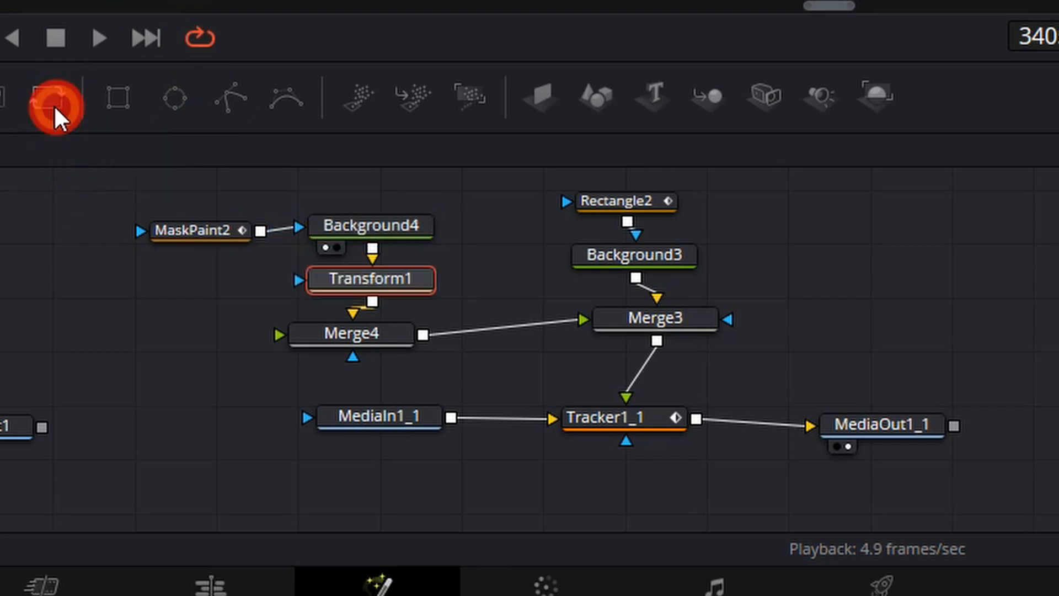
mouse_move(398, 287)
mouse_down()
mouse_move(427, 290)
mouse_move(392, 285)
mouse_up()
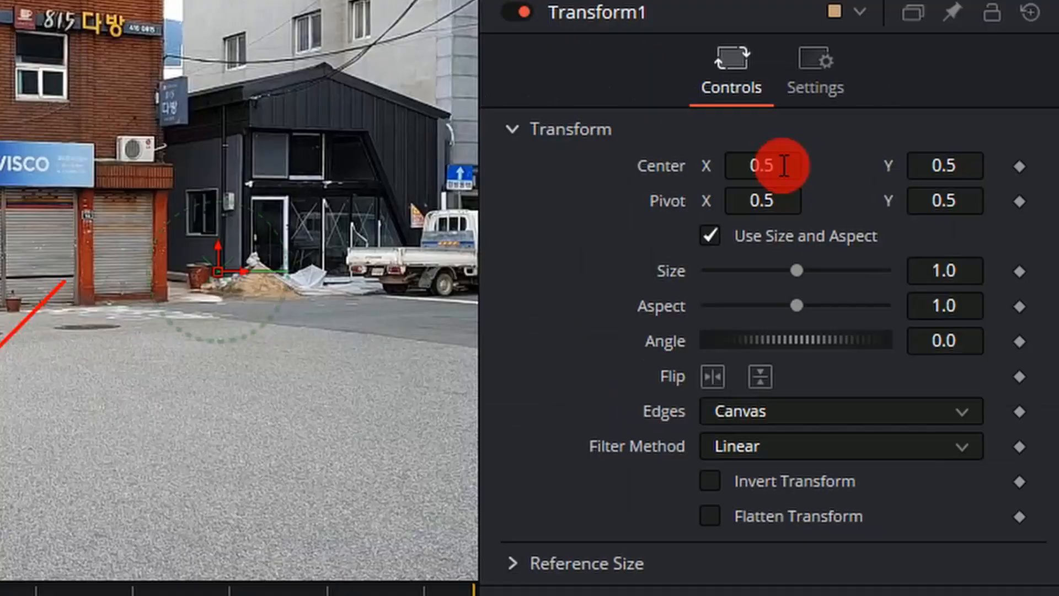
drag(780, 165, 657, 189)
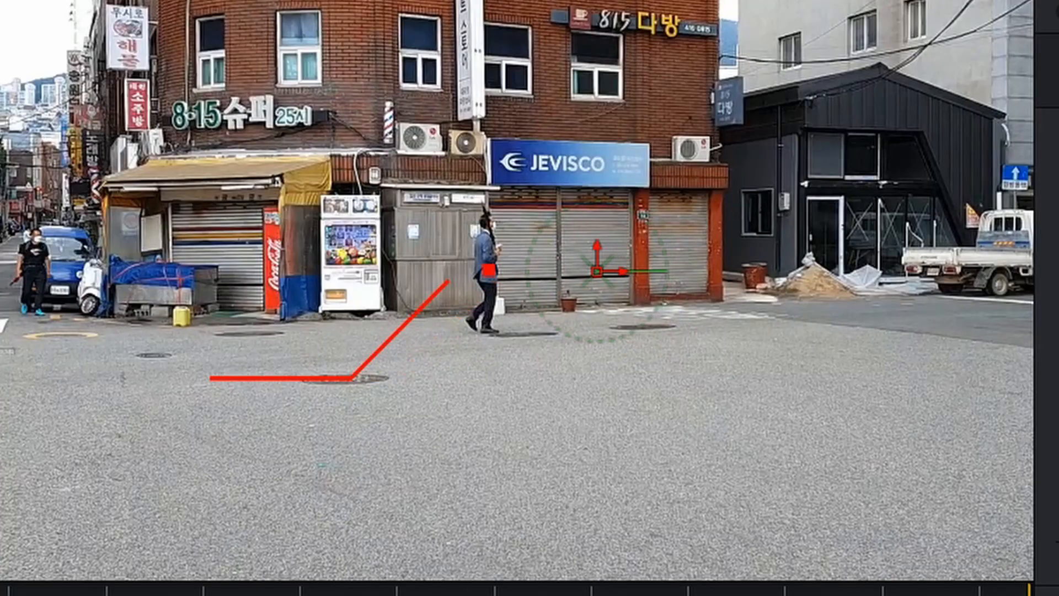
drag(597, 271, 637, 266)
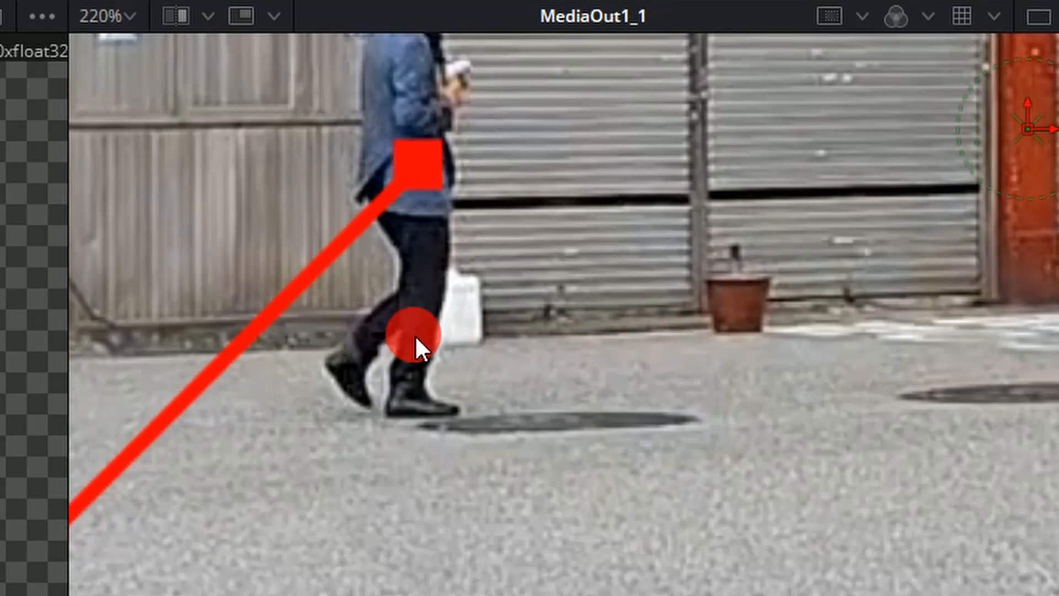
scroll(416, 336, down, 2)
drag(374, 410, 409, 410)
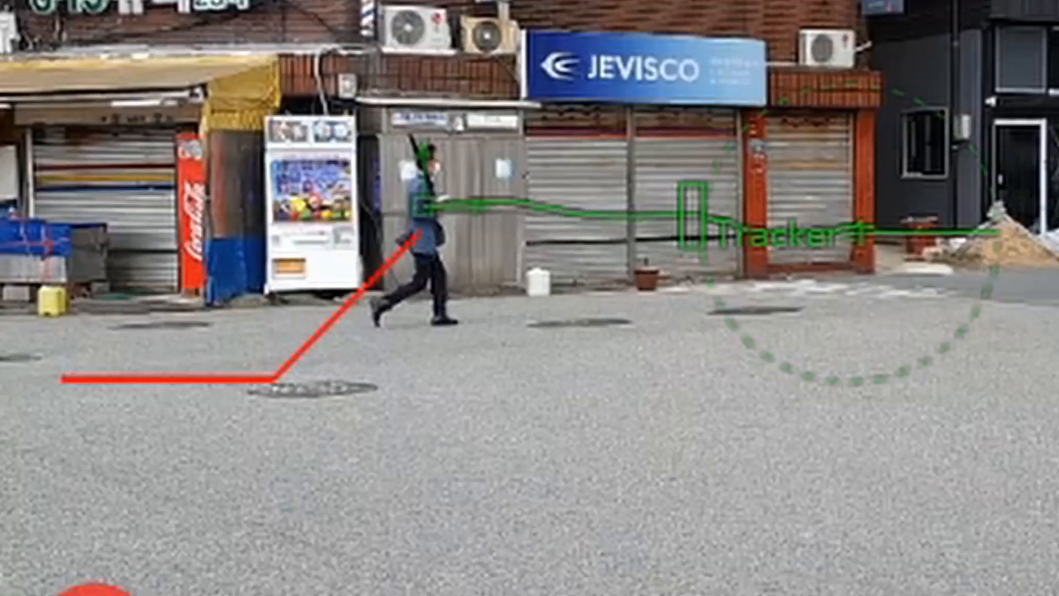